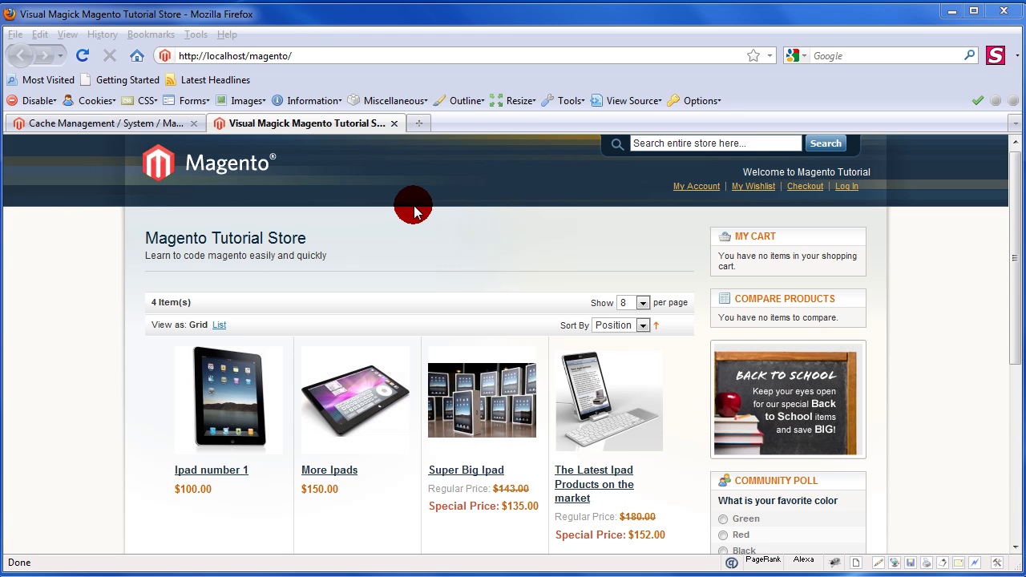
# - Switch Firefox to the Cache Management admin tab
pyautogui.hotkey('ctrl', 'Tab')
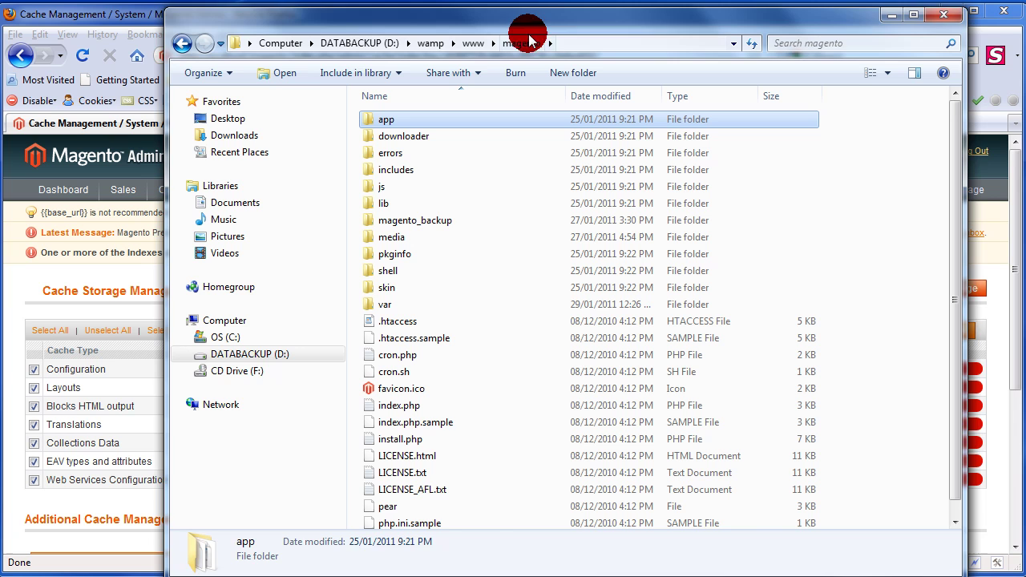
# - Reposition the Explorer window and open the app folder in D:\wamp\www\magento
pyautogui.moveTo(526, 30); pyautogui.dragTo(542, 52)
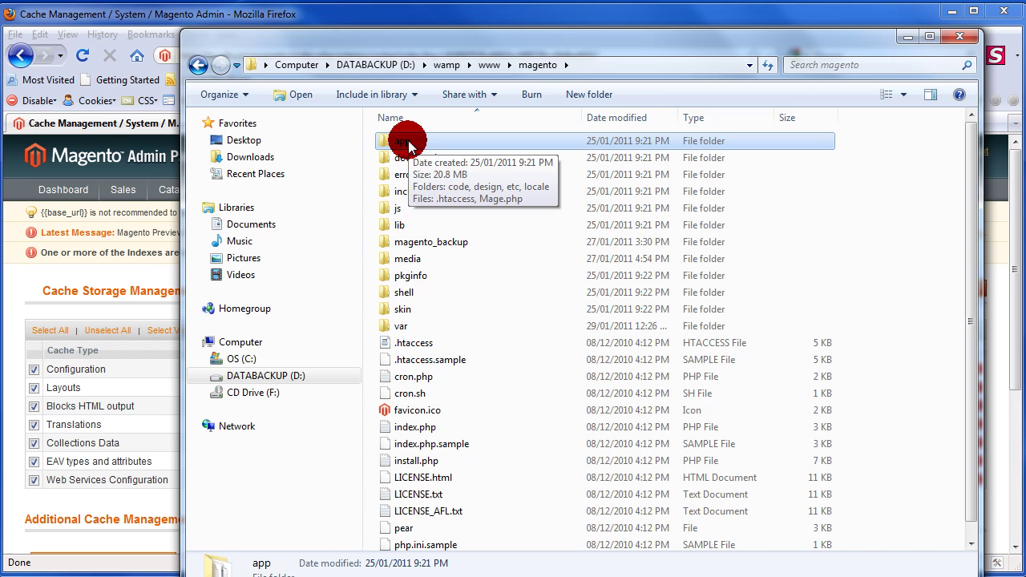
pyautogui.moveTo(476, 46); pyautogui.dragTo(464, 33)
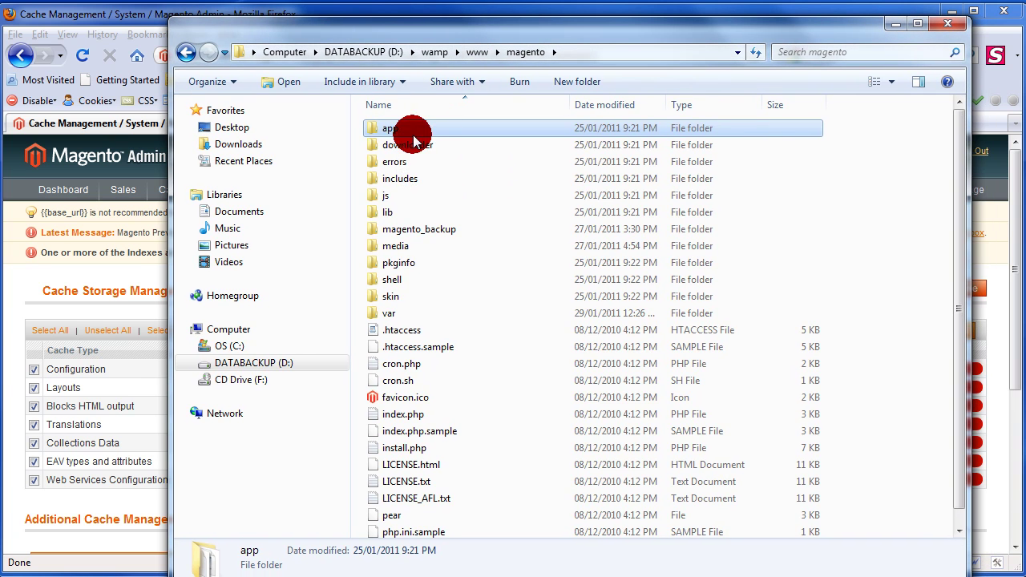
pyautogui.doubleClick(412, 133)
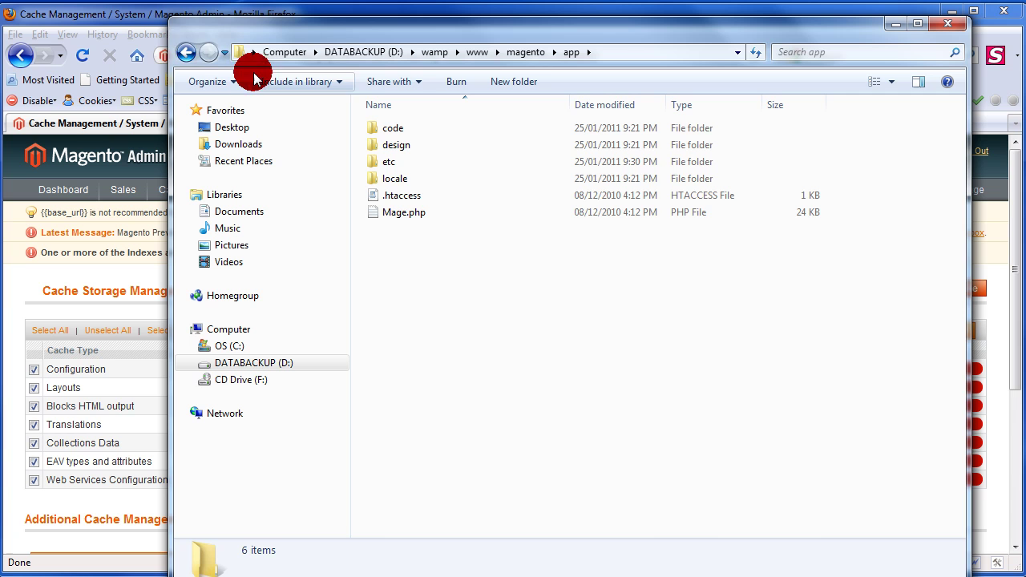
# - Go back to the magento folder and open skin\frontend
pyautogui.click(185, 53)
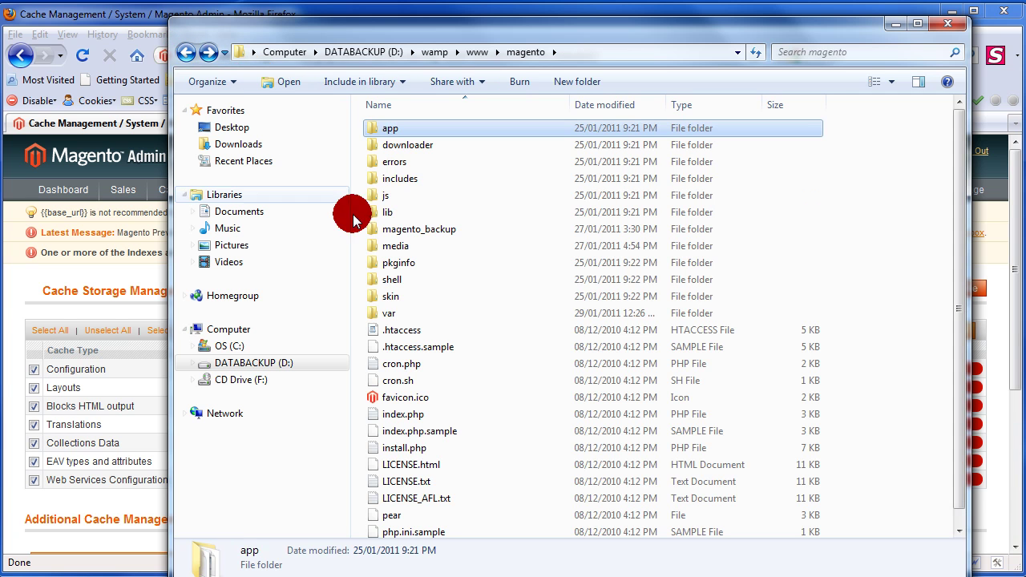
pyautogui.click(391, 298)
pyautogui.doubleClick(391, 298)
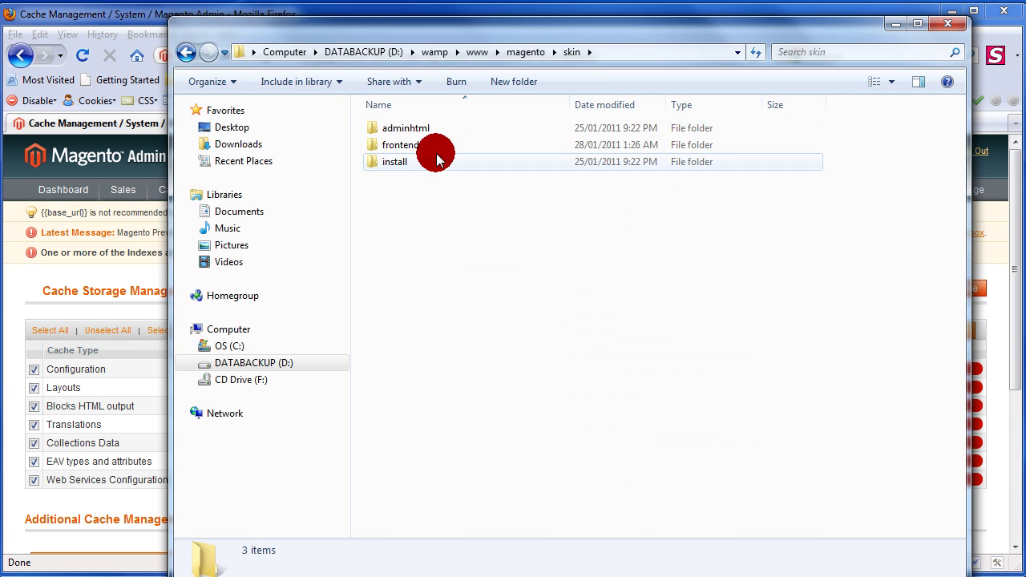
pyautogui.doubleClick(394, 144)
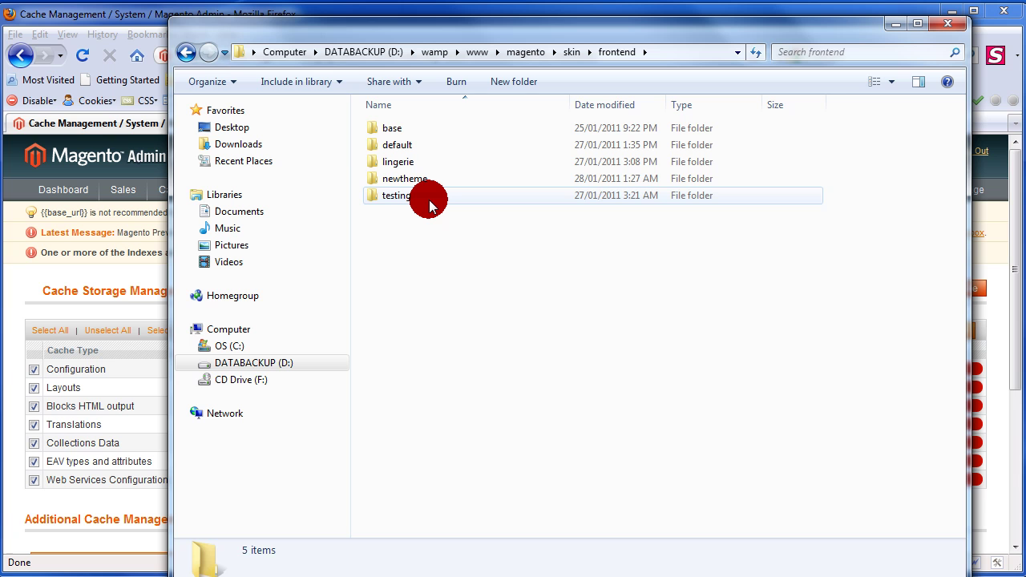
# - Look inside newtheme's default skin folder, then return to the skin\frontend theme list
pyautogui.moveTo(429, 207)
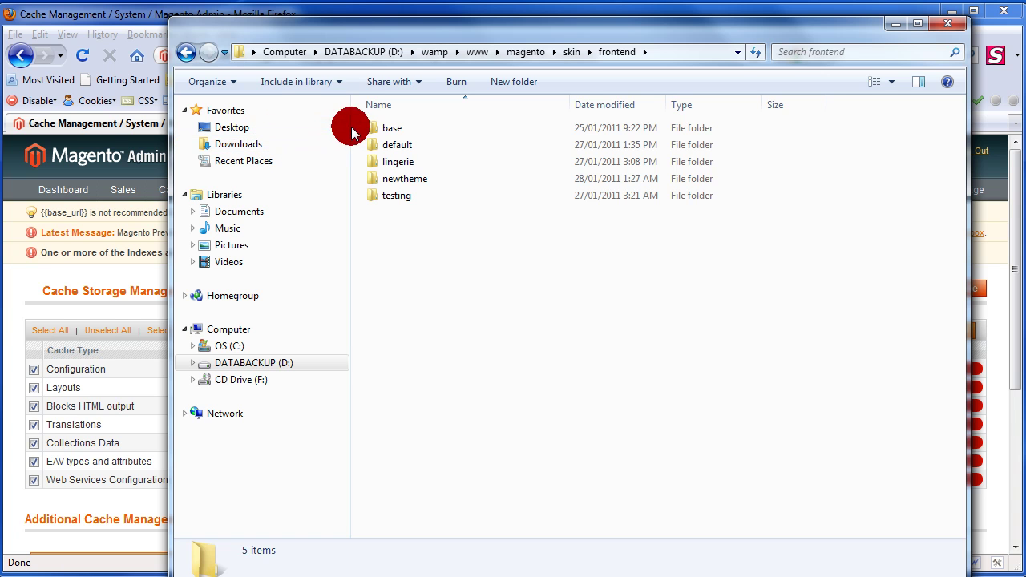
pyautogui.moveTo(440, 164)
pyautogui.click(406, 183)
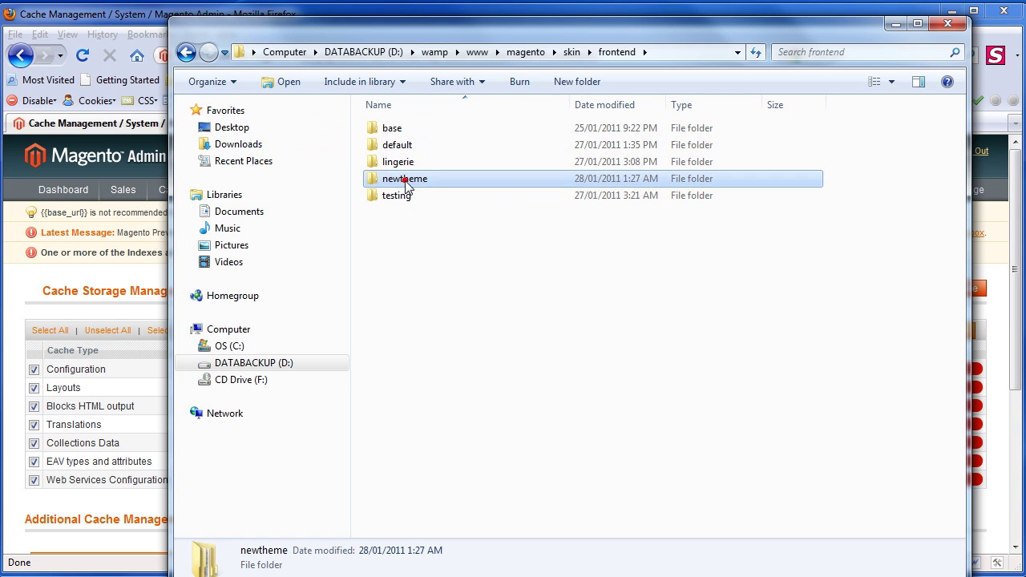
pyautogui.click(396, 178)
pyautogui.doubleClick(367, 178)
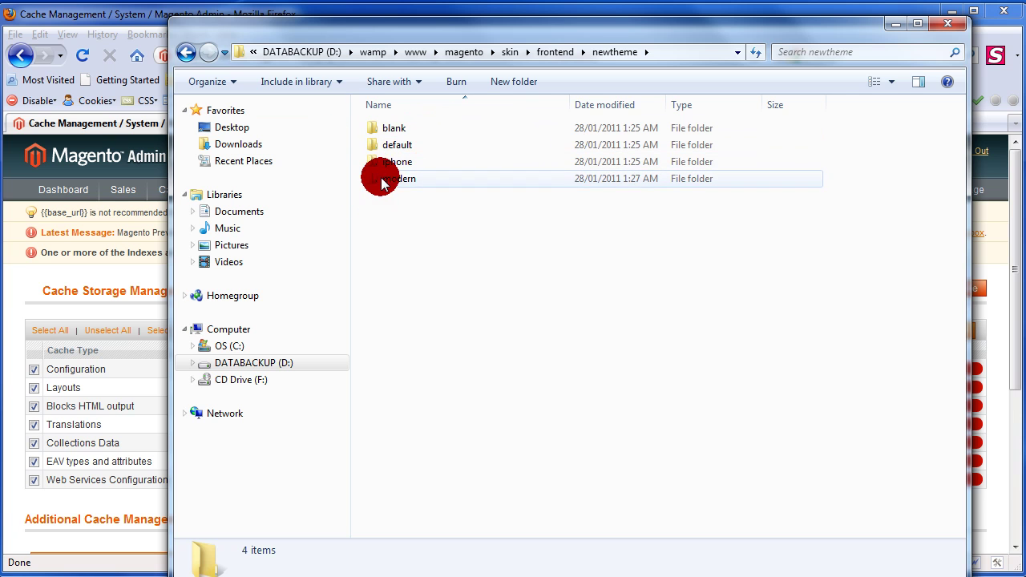
pyautogui.doubleClick(371, 147)
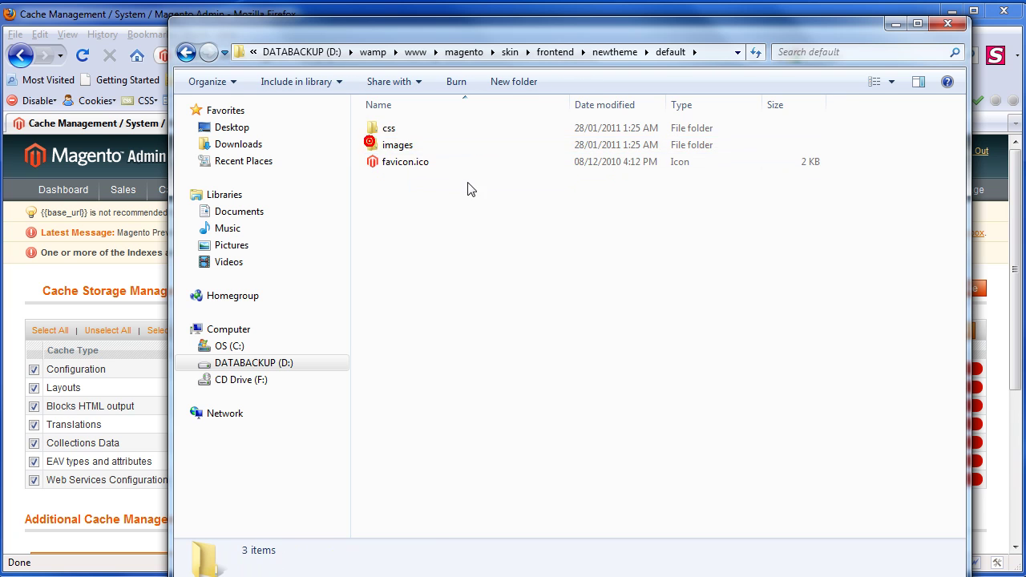
pyautogui.click(183, 53)
pyautogui.click(182, 53)
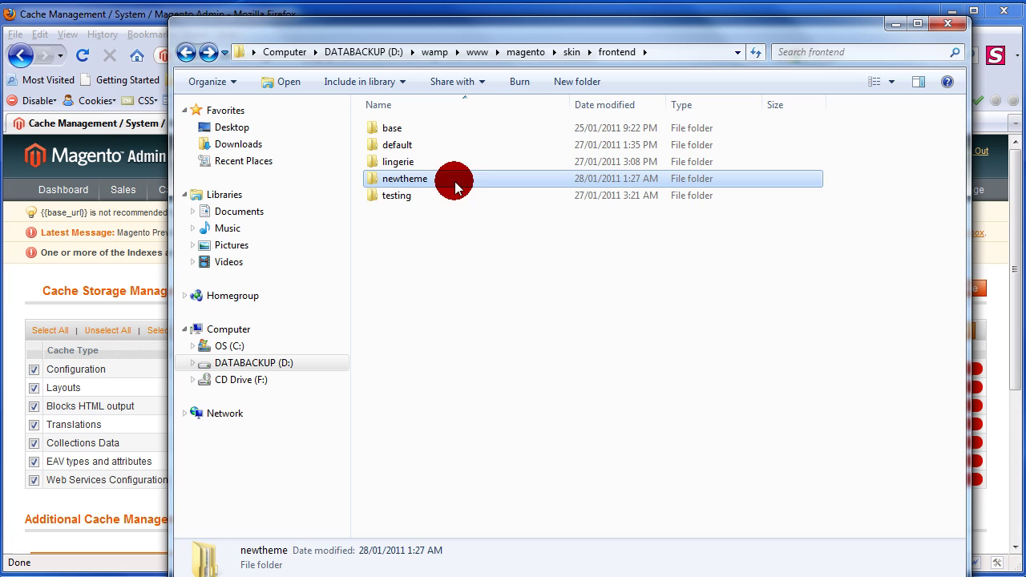
# - Go back to magento and open app\design\frontend
pyautogui.click(183, 53)
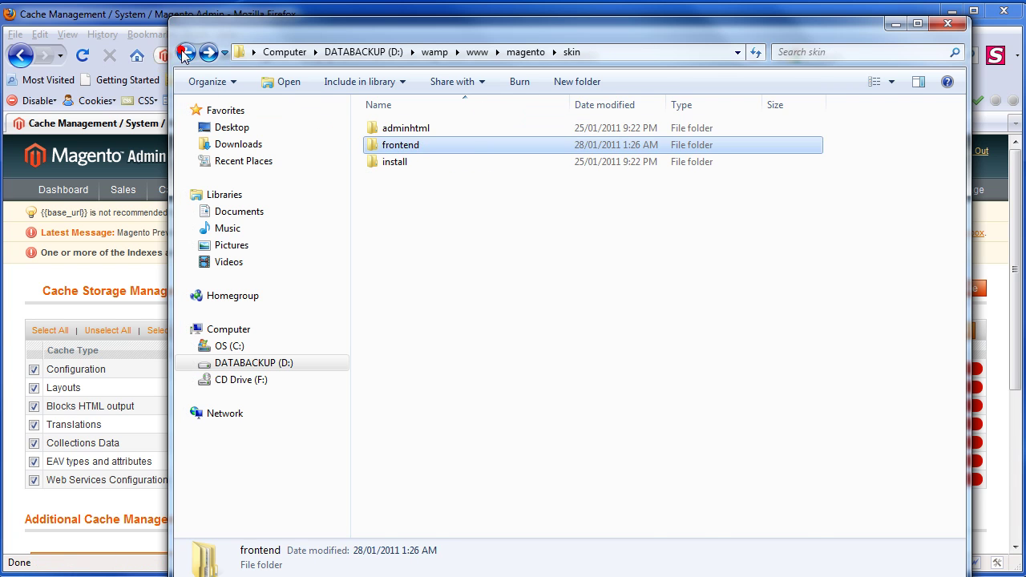
pyautogui.click(182, 53)
pyautogui.doubleClick(378, 129)
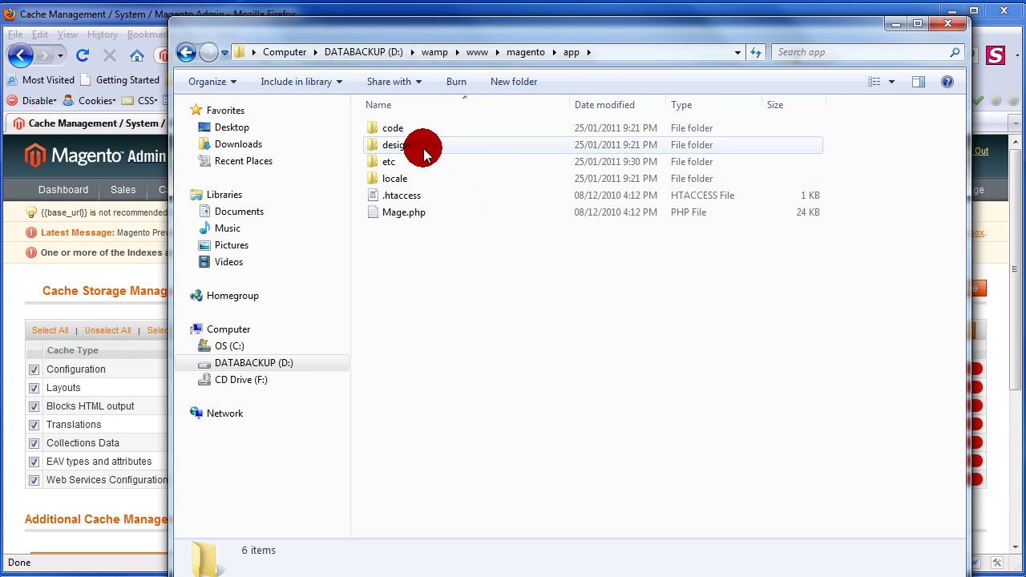
pyautogui.click(399, 147)
pyautogui.doubleClick(398, 147)
pyautogui.doubleClick(400, 144)
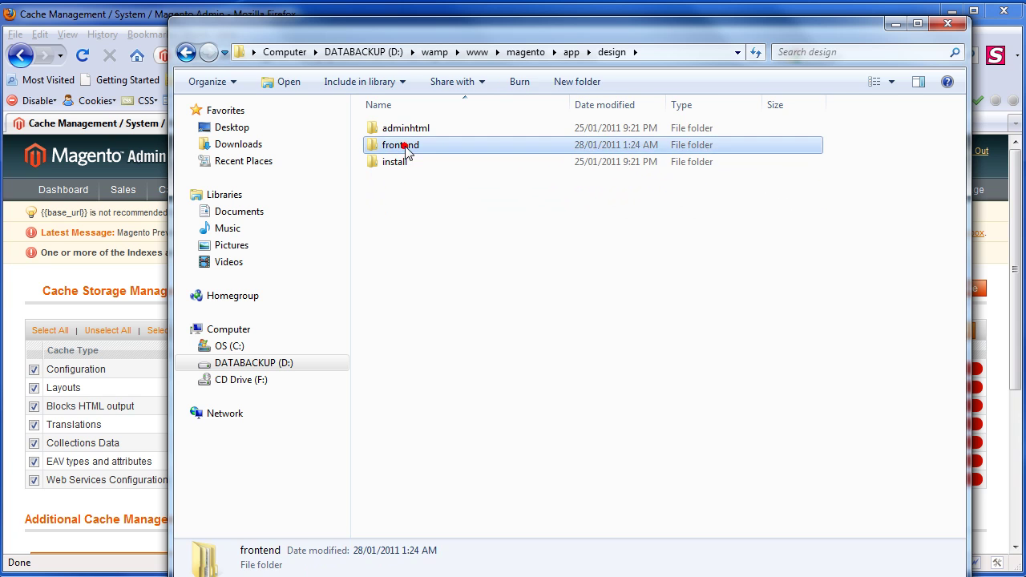
# - Highlight the testing theme folder, then select the base theme folder
pyautogui.click(486, 242)
pyautogui.moveTo(489, 245); pyautogui.dragTo(404, 187)
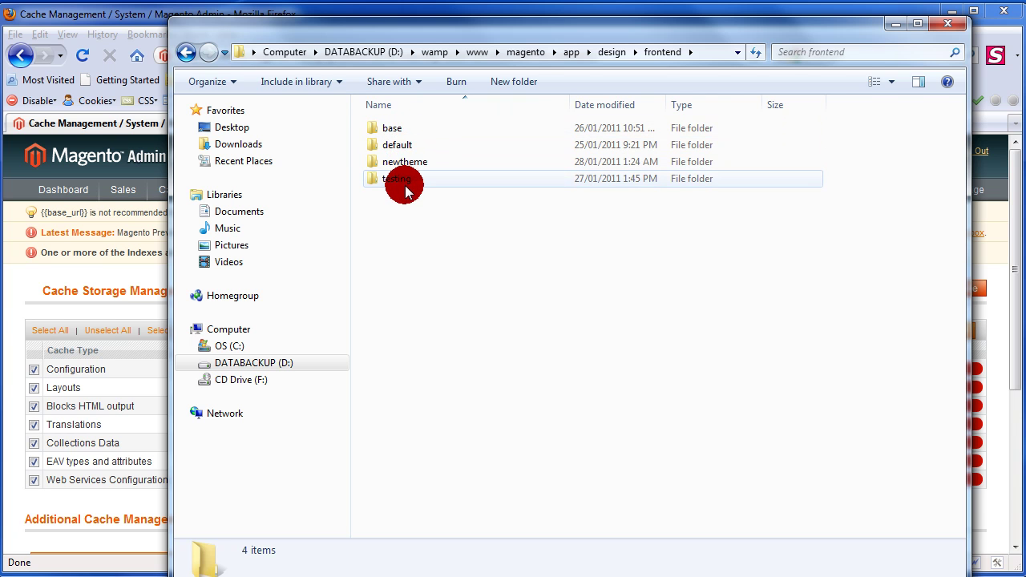
pyautogui.click(397, 129)
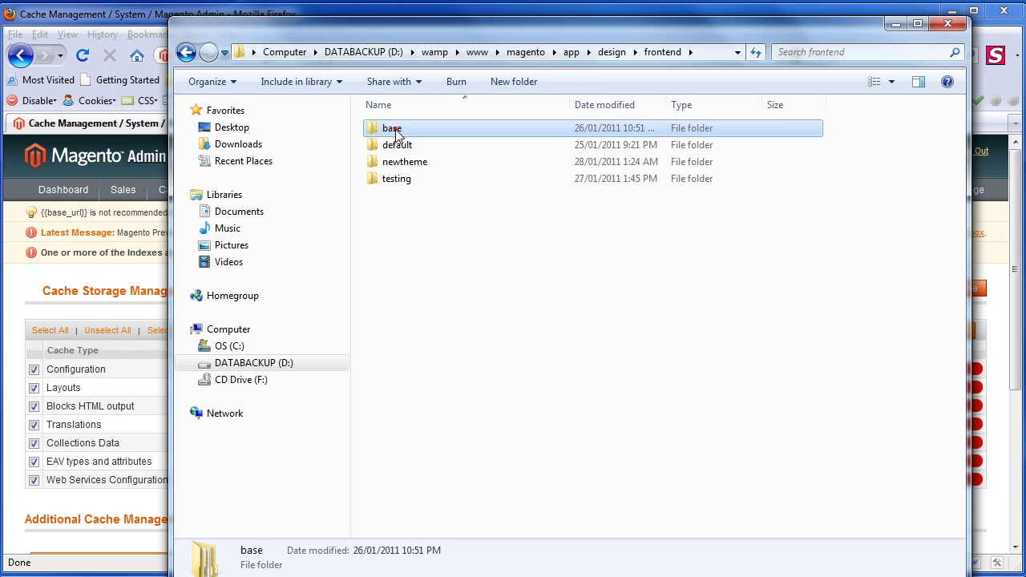
pyautogui.moveTo(407, 133); pyautogui.dragTo(400, 134)
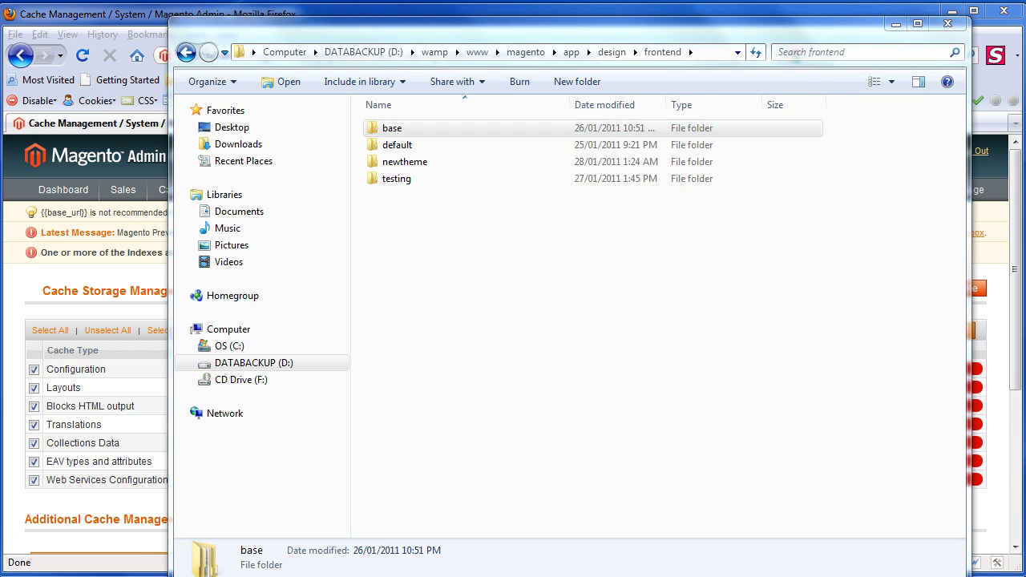
# - In the folder-structure notes, highlight 'base' and 'default' in the design path
pyautogui.hotkey('alt', 'Tab')
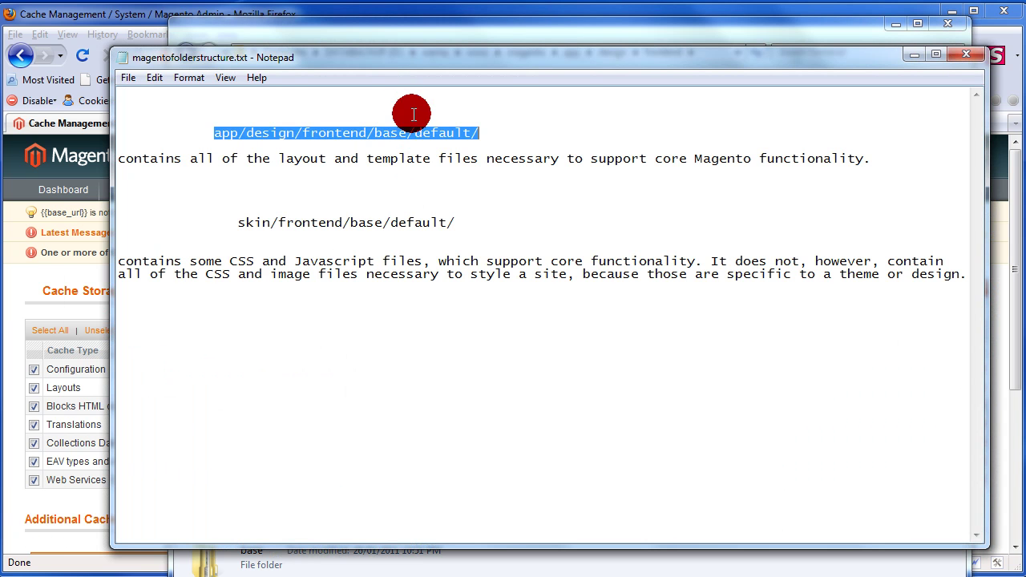
pyautogui.moveTo(347, 53); pyautogui.dragTo(438, 51)
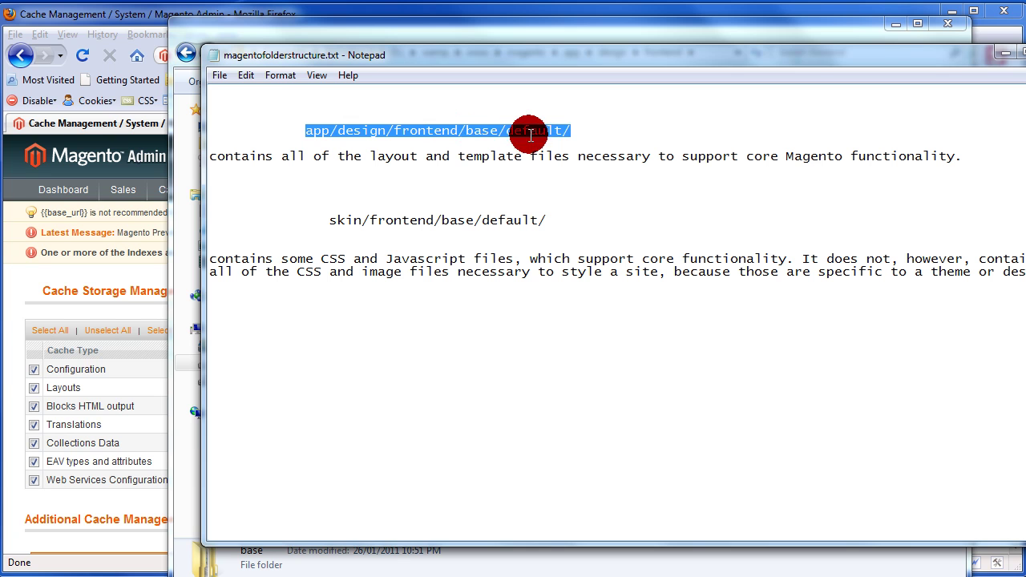
pyautogui.doubleClick(489, 131)
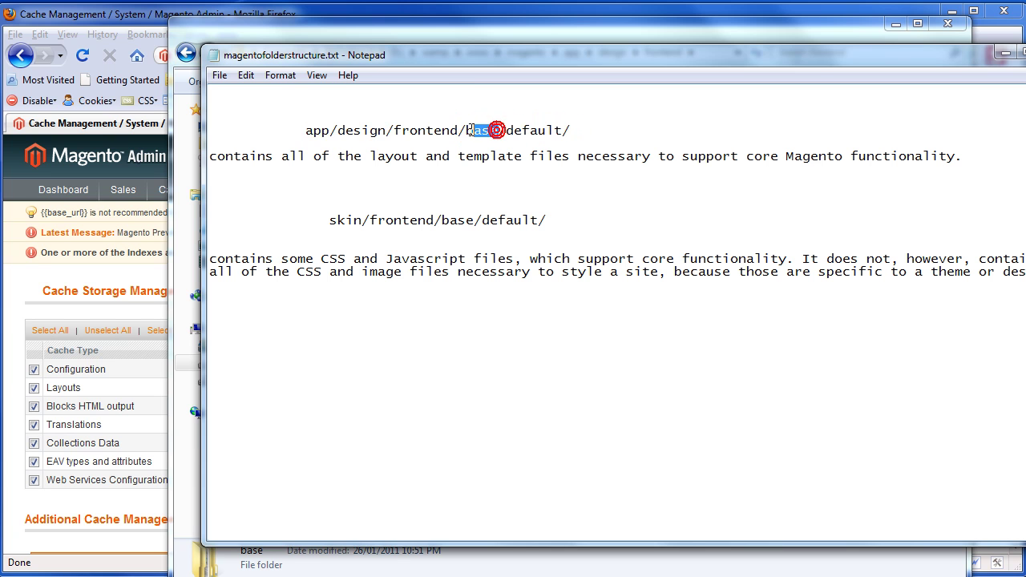
pyautogui.doubleClick(559, 130)
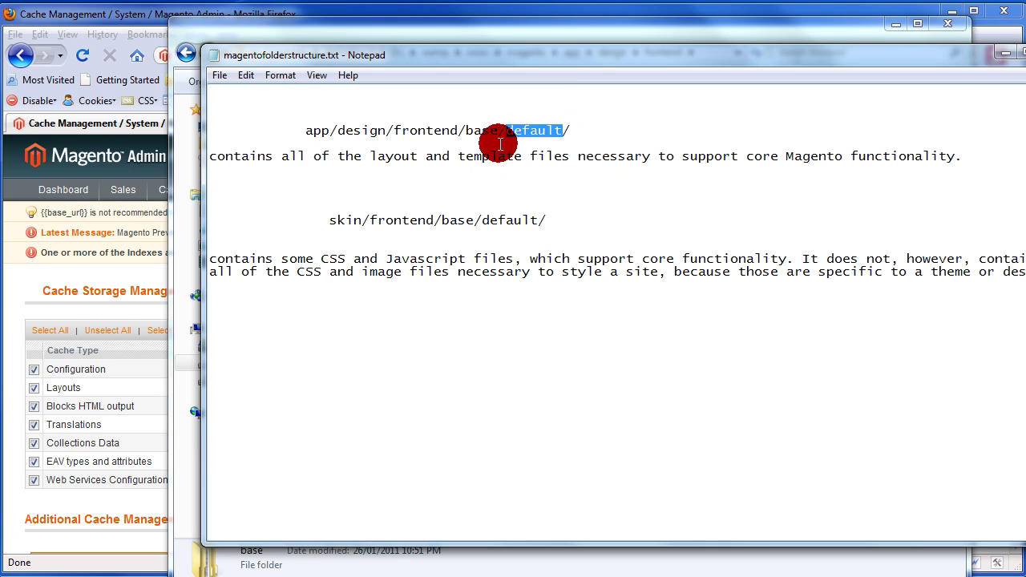
pyautogui.moveTo(498, 131); pyautogui.dragTo(466, 130)
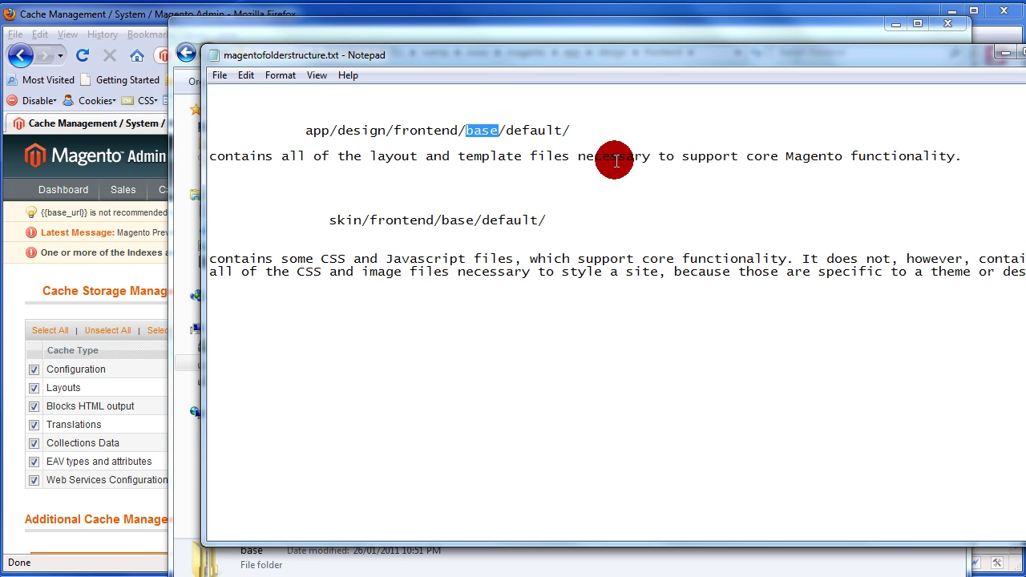
pyautogui.click(563, 132)
pyautogui.moveTo(564, 132); pyautogui.dragTo(506, 131)
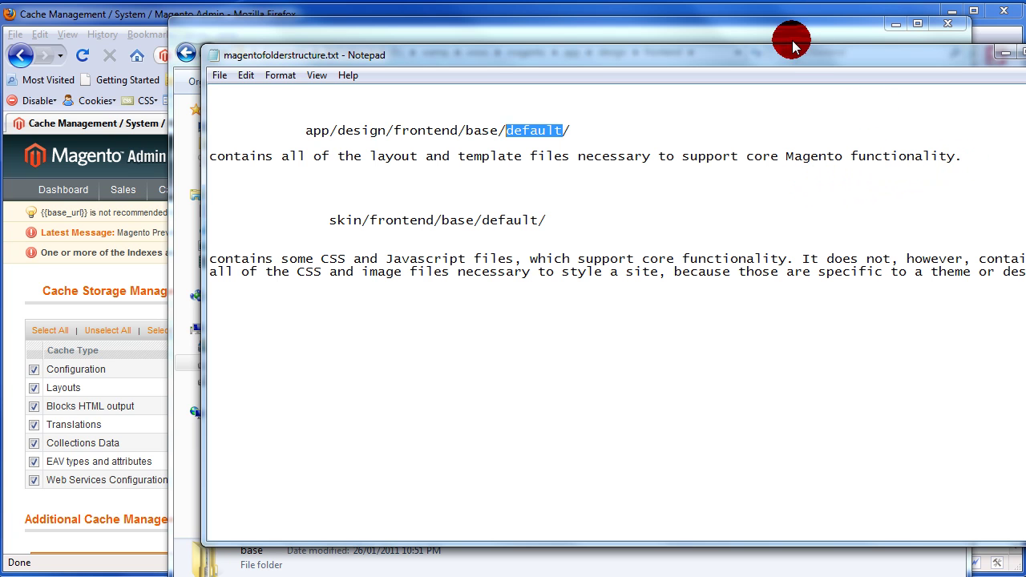
pyautogui.moveTo(785, 60); pyautogui.dragTo(725, 51)
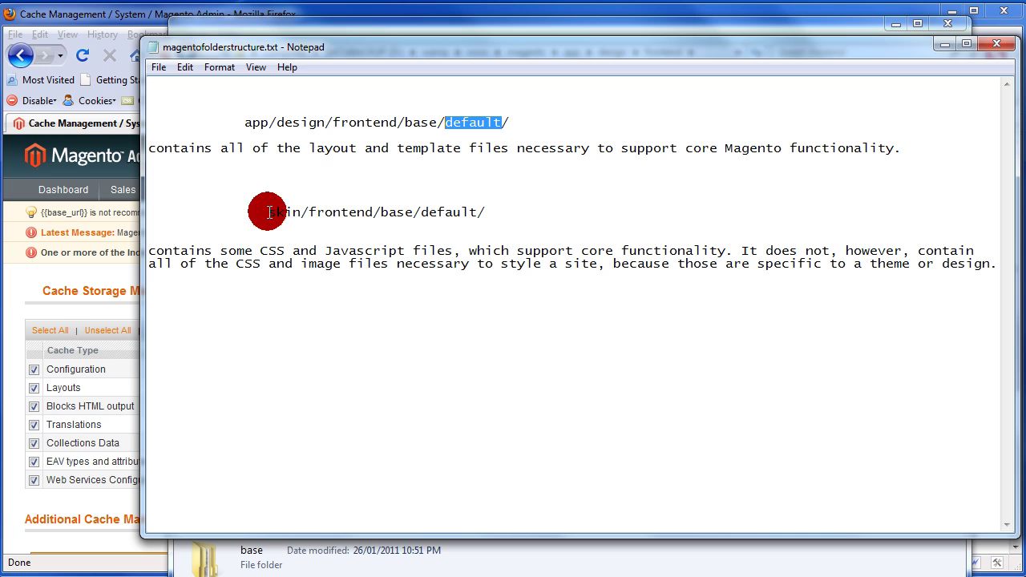
# - Highlight 'base' and 'default' in the skin path, then return Explorer to the frontend folder
pyautogui.doubleClick(414, 214)
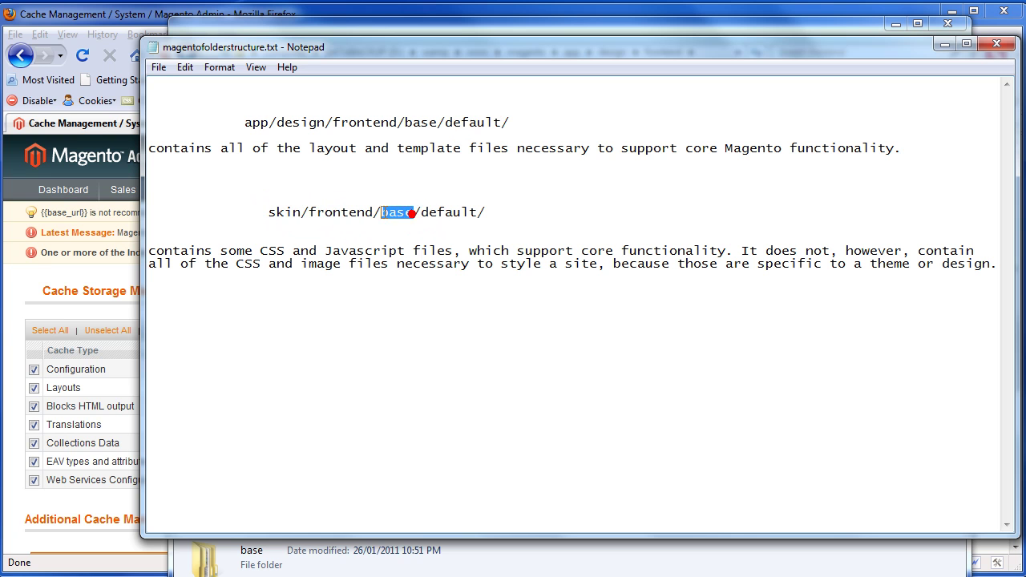
pyautogui.doubleClick(474, 212)
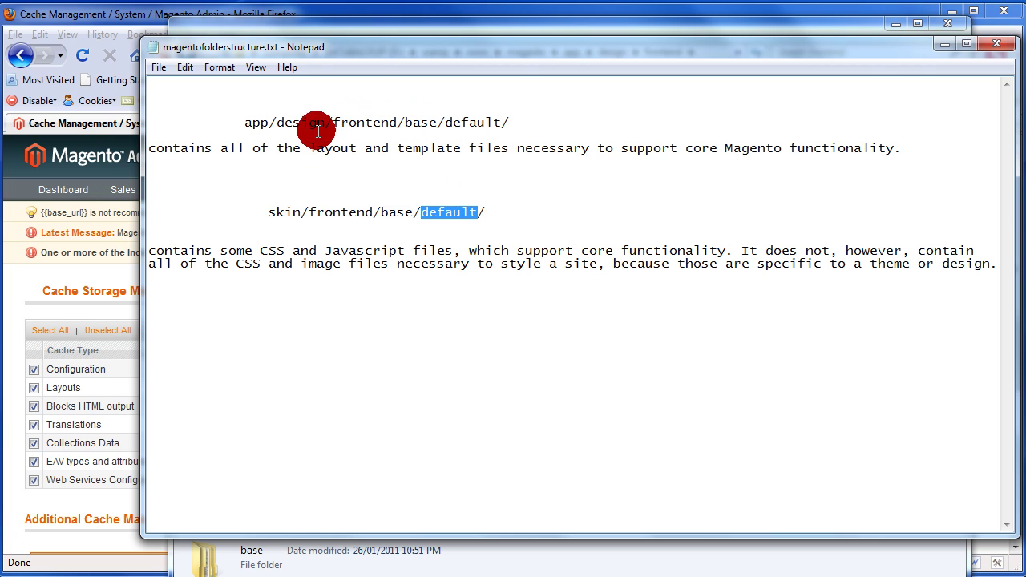
pyautogui.hotkey('alt', 'Tab')
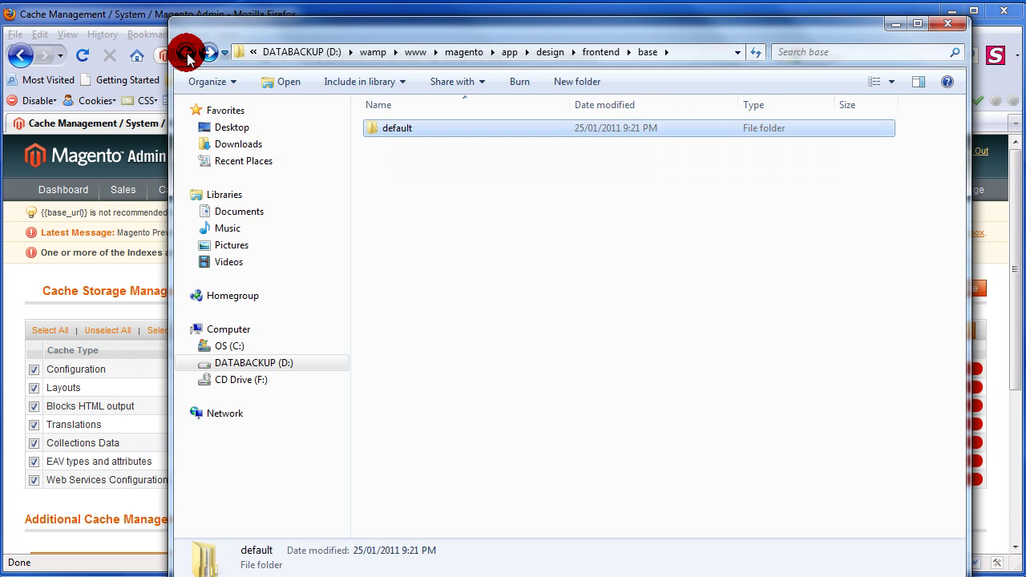
pyautogui.click(186, 53)
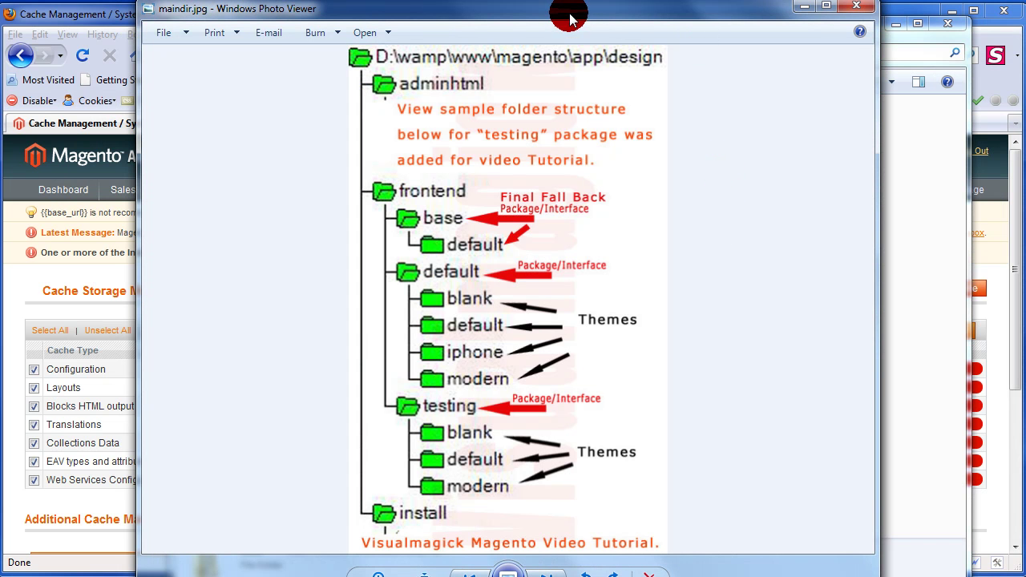
# - Reposition, then close the maindir.jpg design folder diagram
pyautogui.moveTo(569, 17); pyautogui.dragTo(580, 1)
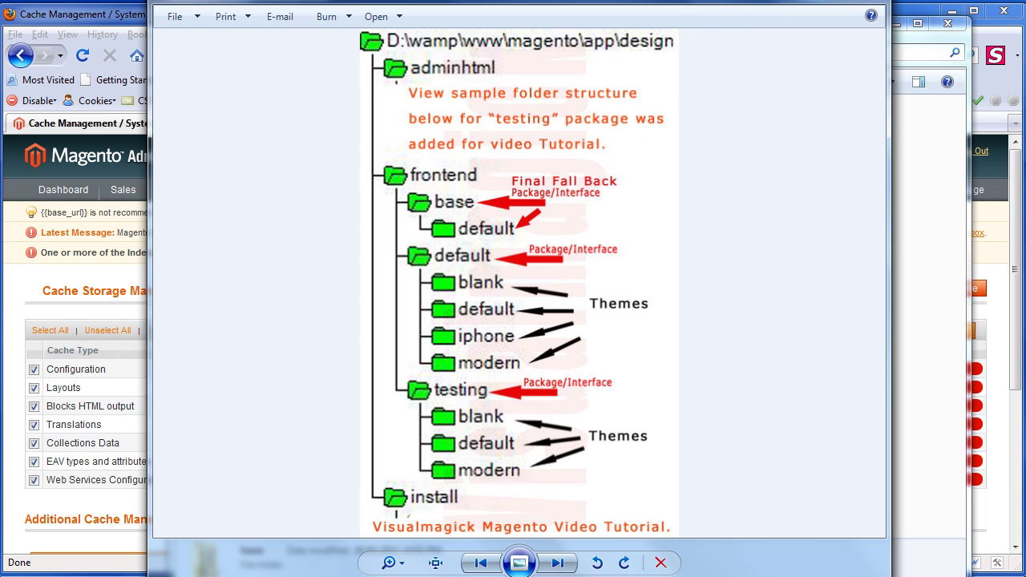
pyautogui.hotkey('alt', 'F4')
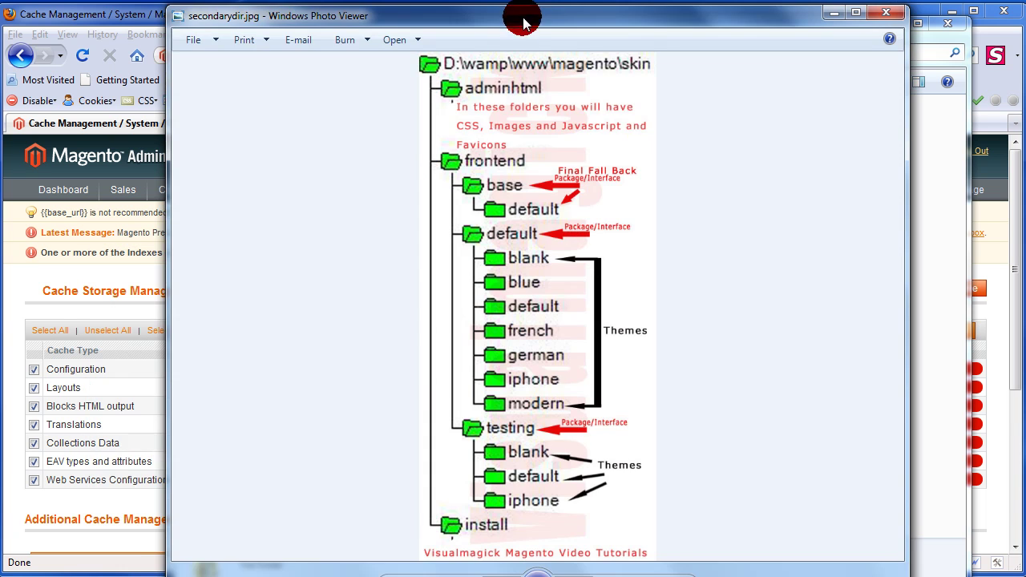
# - Center the secondarydir.jpg skin folder diagram window
pyautogui.moveTo(522, 16); pyautogui.dragTo(500, 12)
pyautogui.click(559, 258)
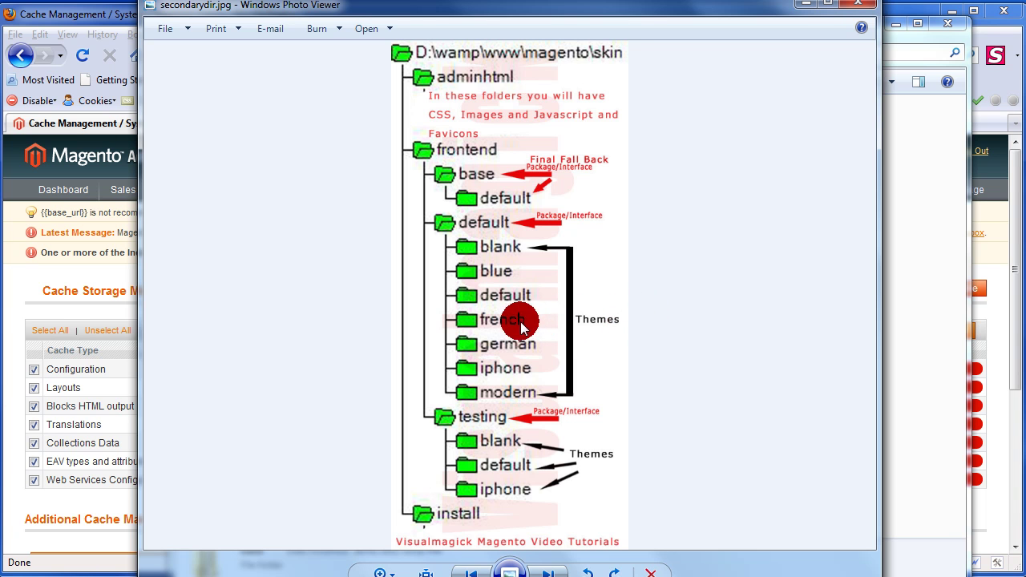
# - Close the skin diagram and place the three-path Notepad notes above Explorer's frontend listing
pyautogui.click(806, 3)
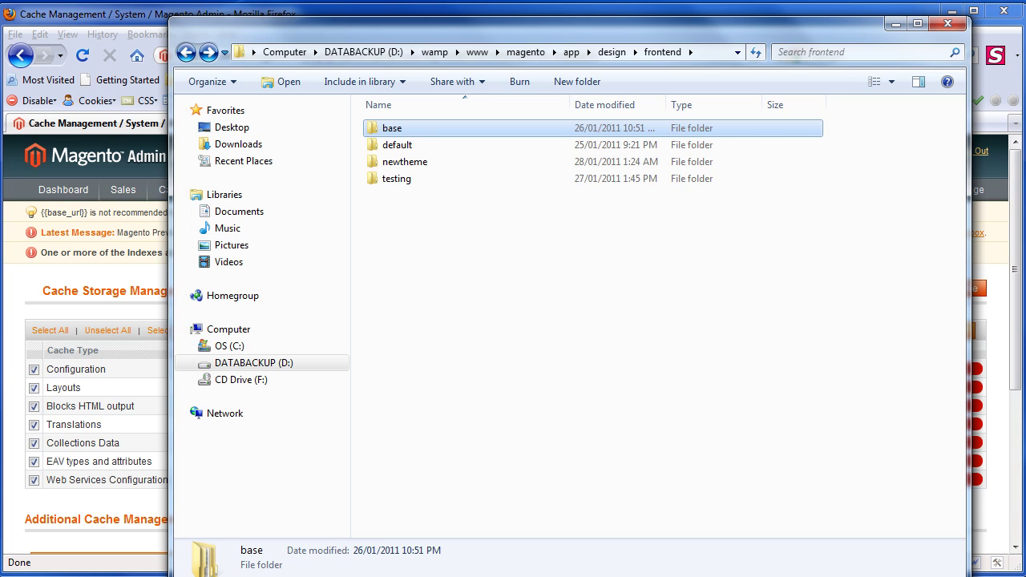
pyautogui.hotkey('alt', 'Tab')
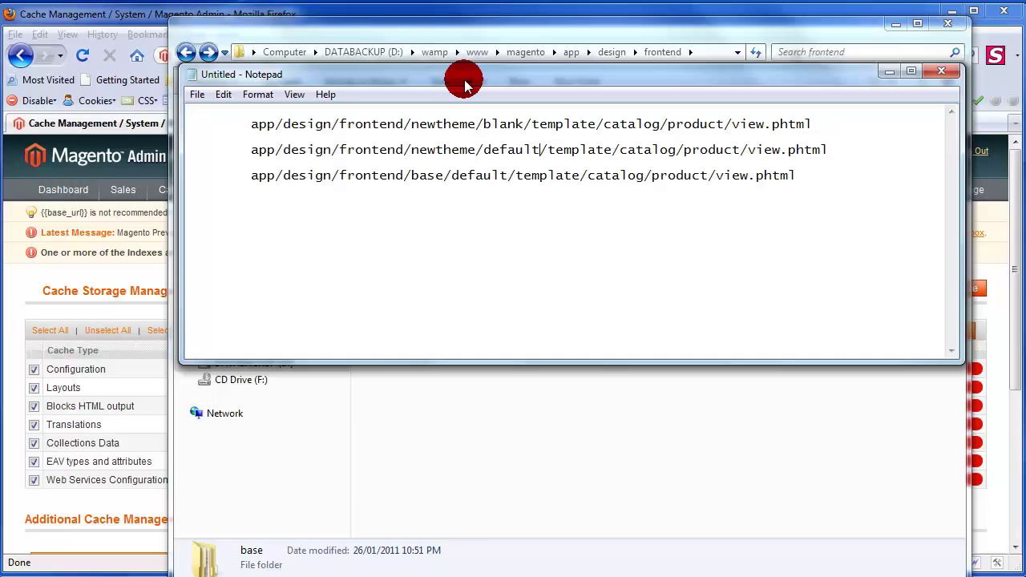
pyautogui.moveTo(465, 83); pyautogui.dragTo(462, 40)
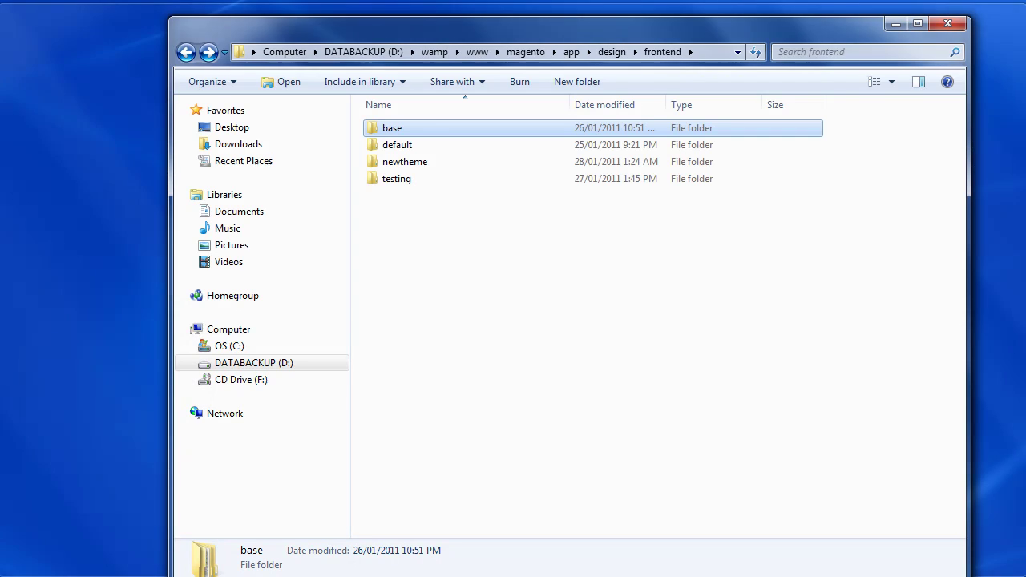
pyautogui.click(416, 128)
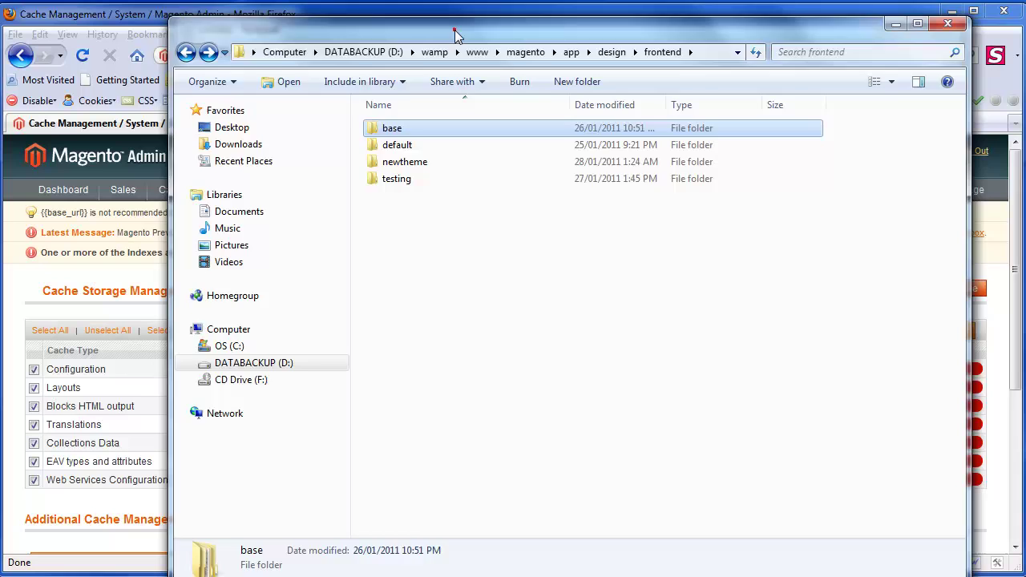
pyautogui.moveTo(455, 35); pyautogui.dragTo(446, 165)
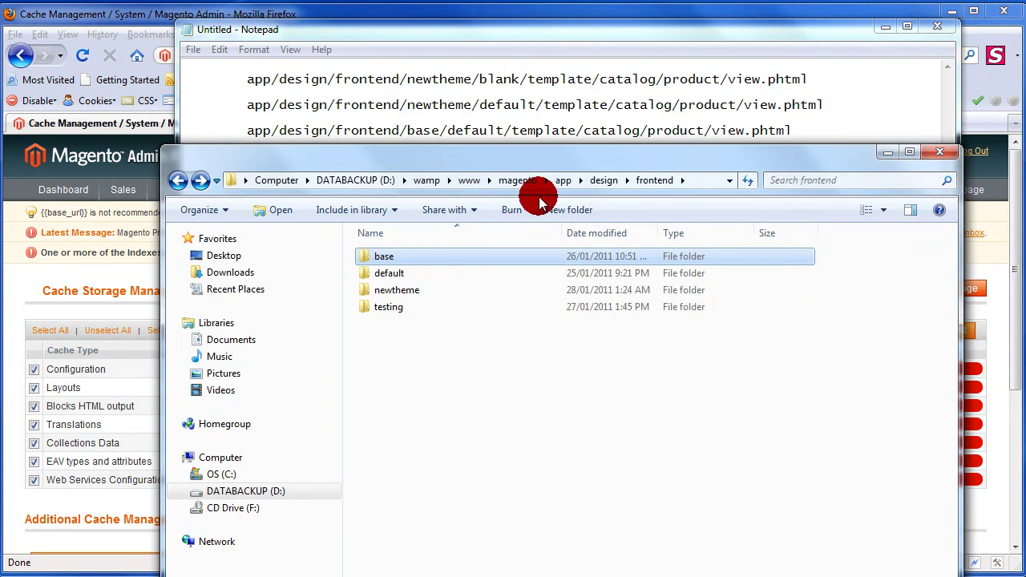
# - Open newtheme\blank and compare it with 'template' in the first Notepad path
pyautogui.doubleClick(380, 292)
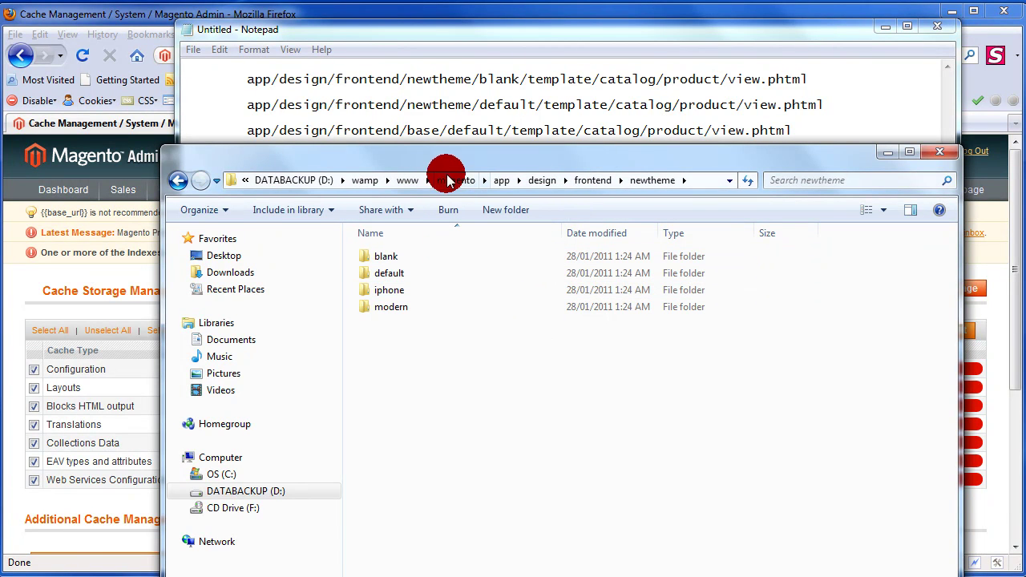
pyautogui.doubleClick(376, 256)
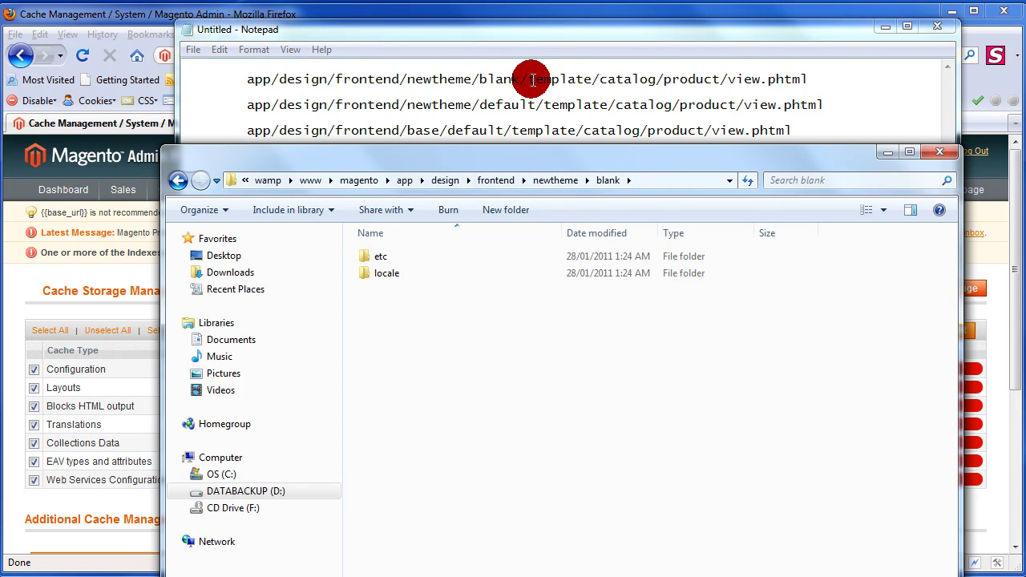
pyautogui.moveTo(533, 80); pyautogui.dragTo(593, 80)
pyautogui.click(527, 368)
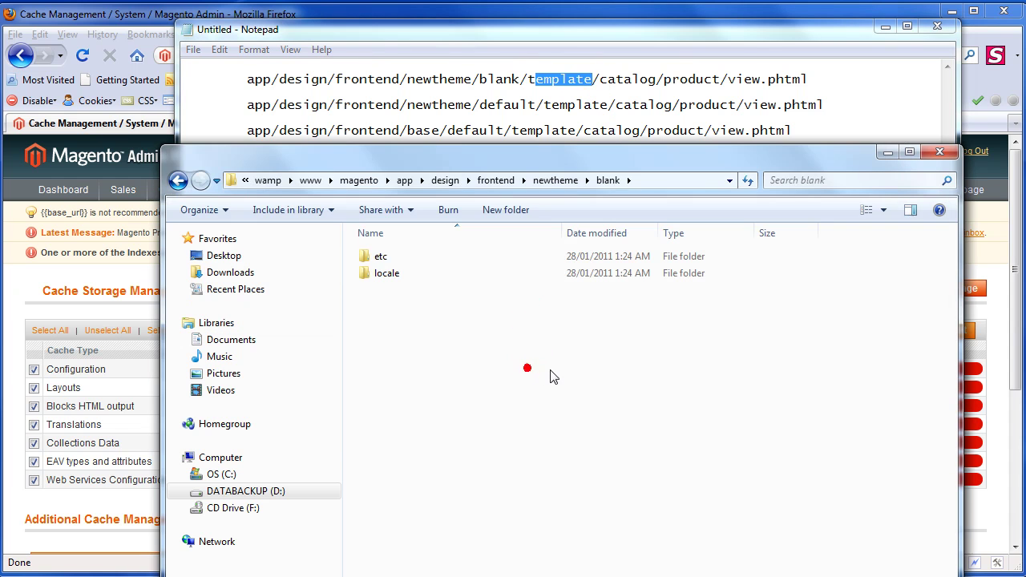
pyautogui.moveTo(402, 333); pyautogui.dragTo(403, 330)
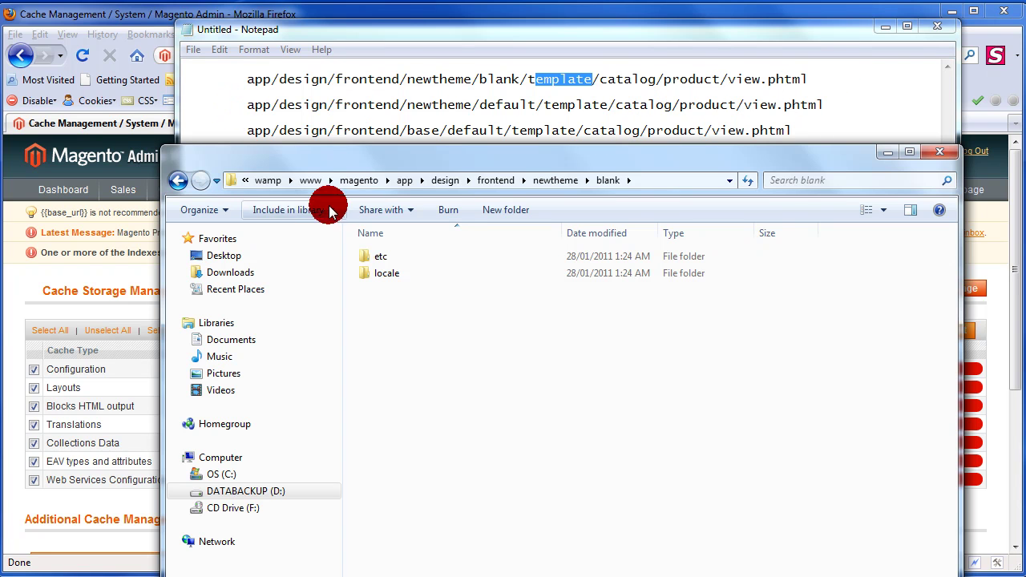
# - Open newtheme\default, holding only etc and locale, and compare with the second path
pyautogui.click(179, 179)
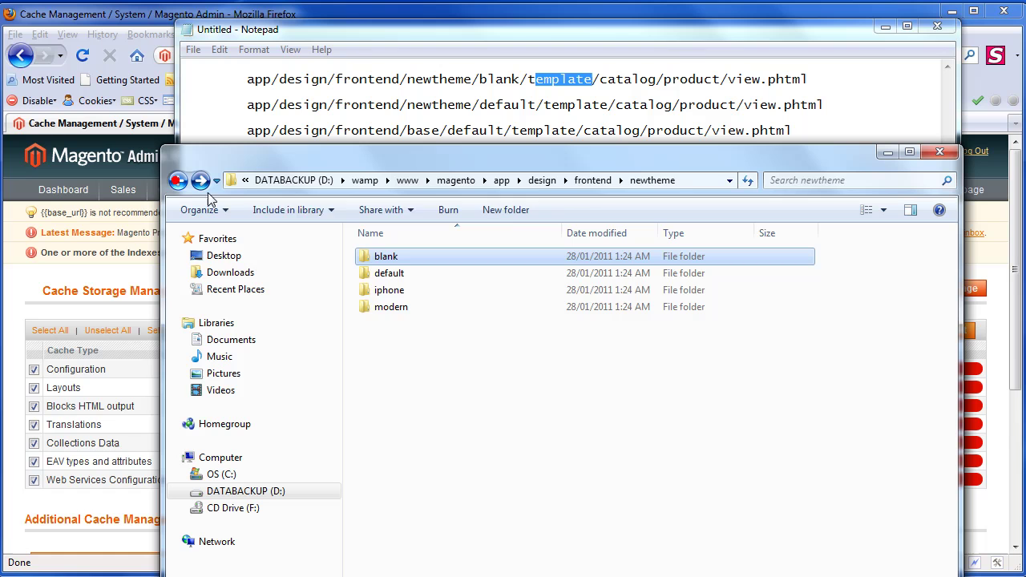
pyautogui.doubleClick(379, 273)
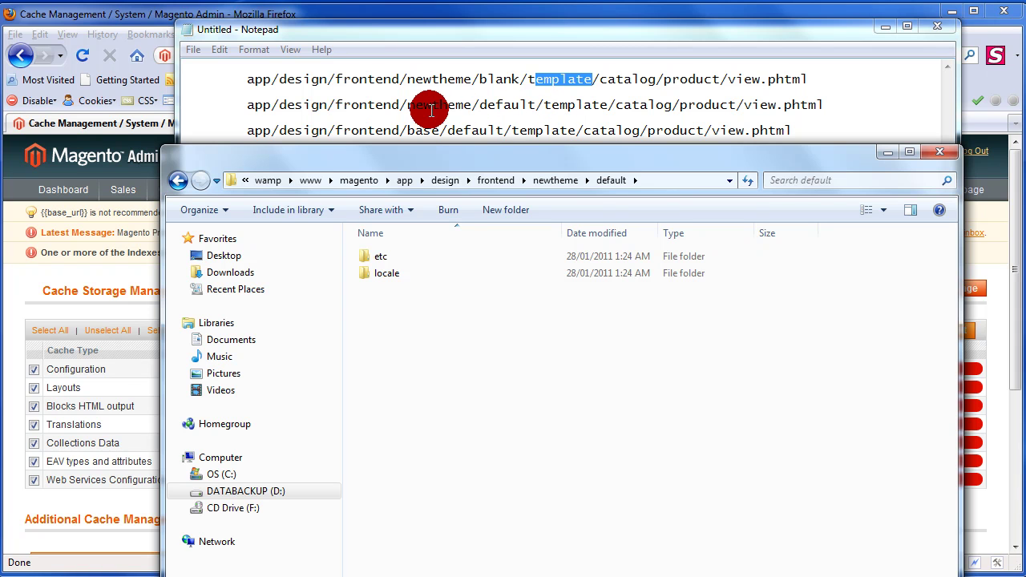
pyautogui.moveTo(405, 108); pyautogui.dragTo(473, 107)
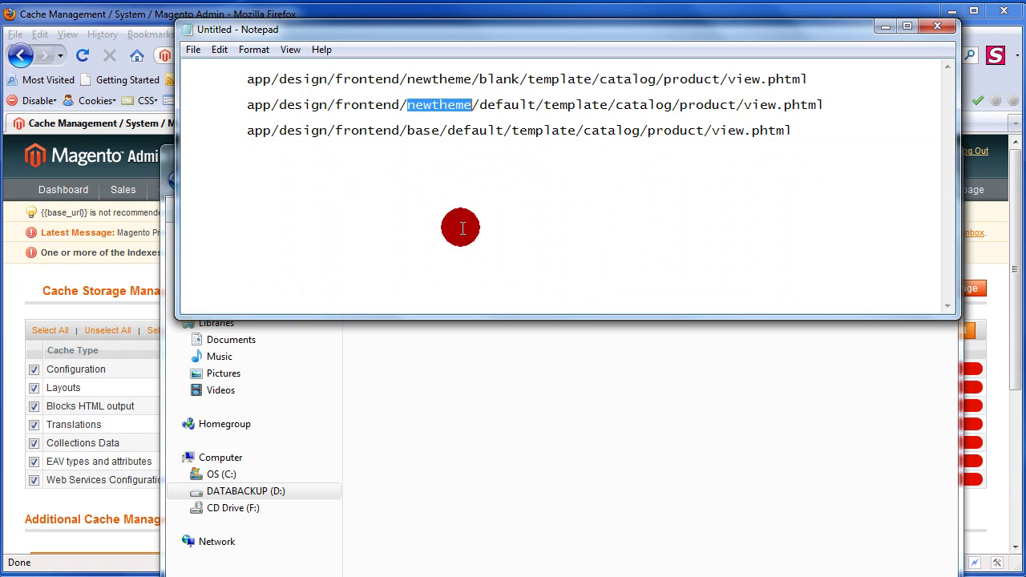
pyautogui.click(481, 367)
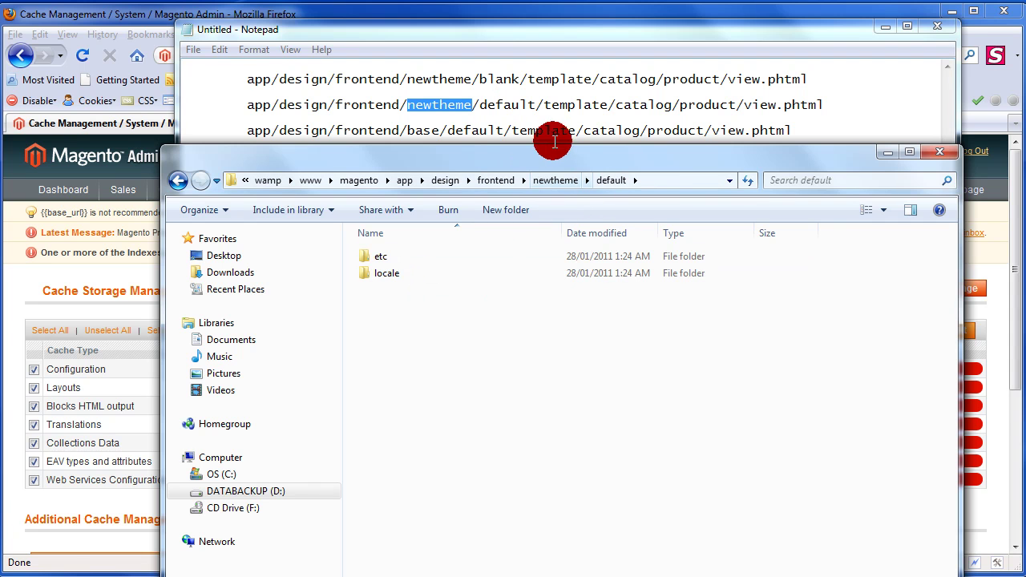
pyautogui.doubleClick(547, 106)
pyautogui.click(519, 396)
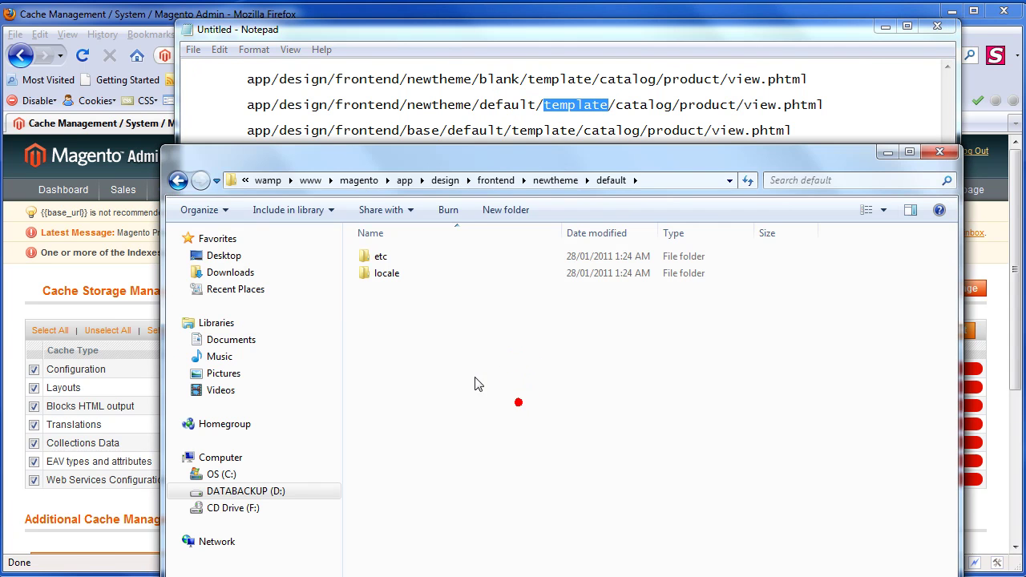
# - Navigate to app\design\frontend\base\default\template\catalog\product
pyautogui.click(178, 179)
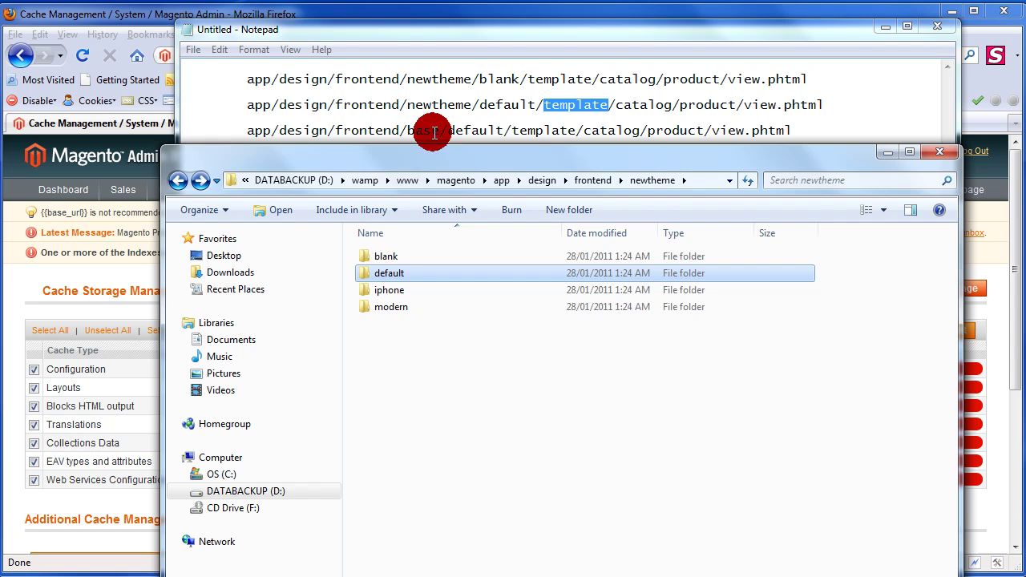
pyautogui.click(501, 180)
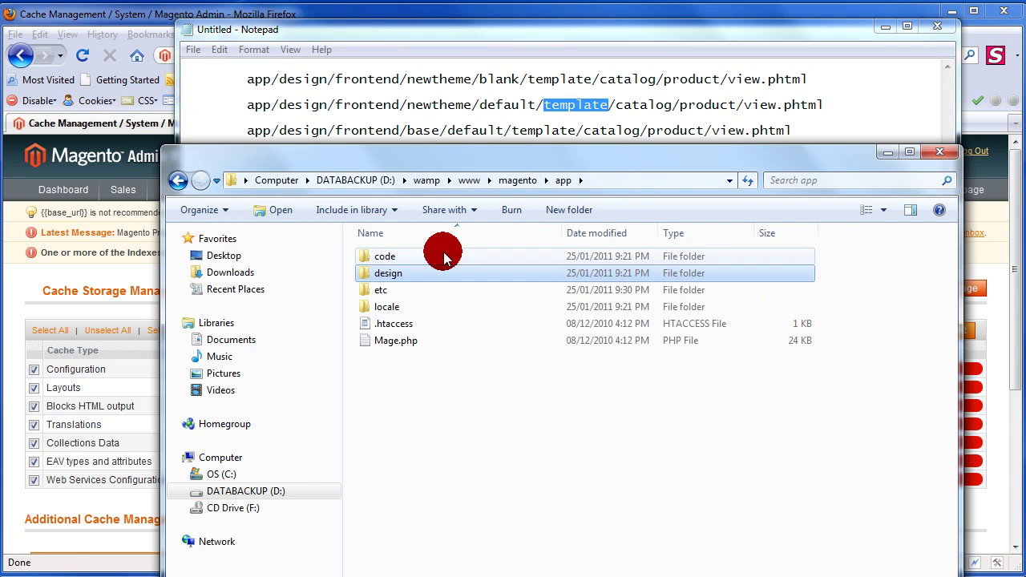
pyautogui.doubleClick(386, 273)
pyautogui.click(395, 274)
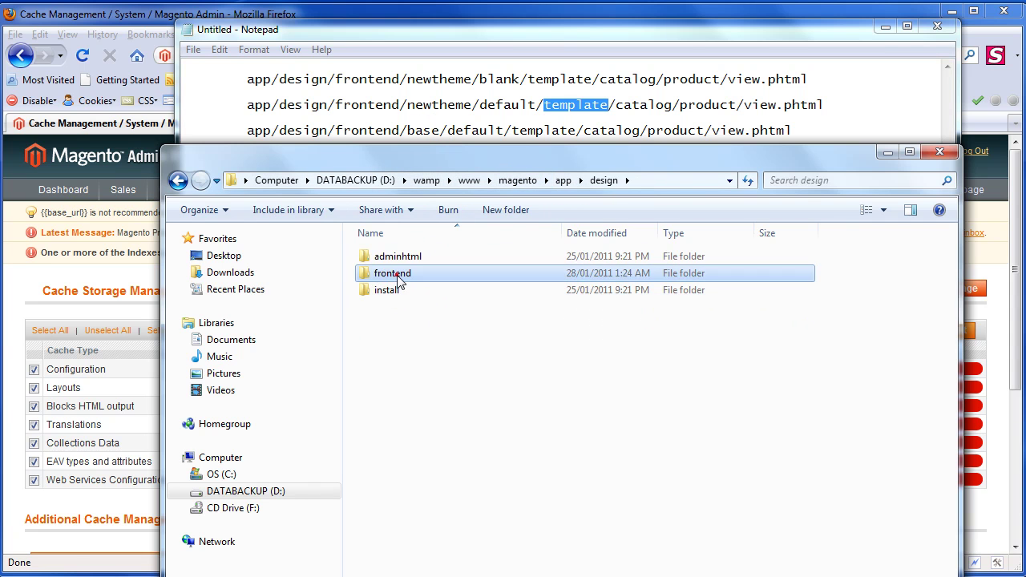
pyautogui.doubleClick(394, 274)
pyautogui.doubleClick(385, 256)
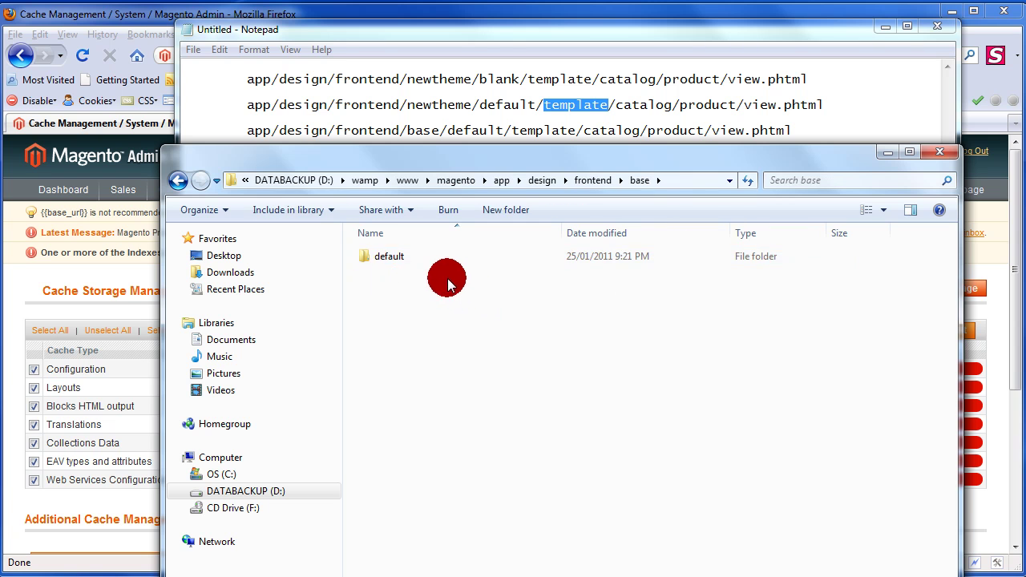
pyautogui.doubleClick(389, 257)
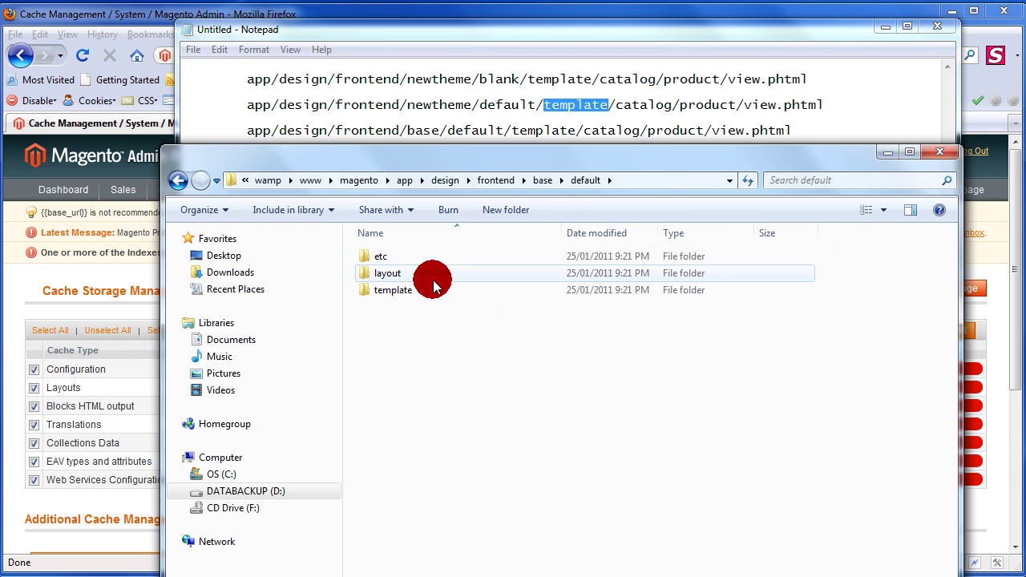
pyautogui.doubleClick(400, 291)
pyautogui.doubleClick(425, 292)
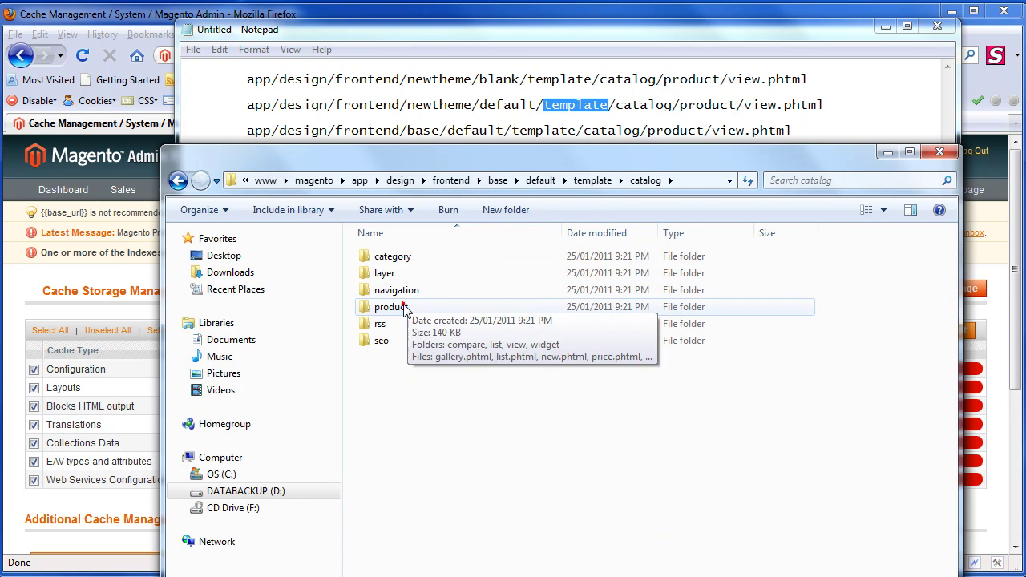
pyautogui.doubleClick(401, 307)
# - Select view.phtml in the product templates folder
pyautogui.click(425, 394)
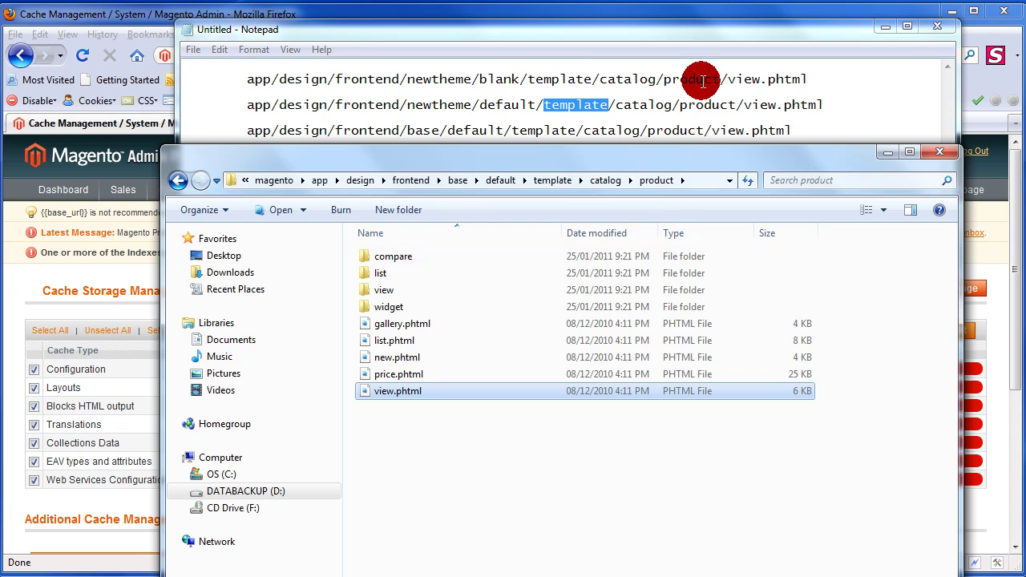
pyautogui.moveTo(680, 153); pyautogui.dragTo(681, 168)
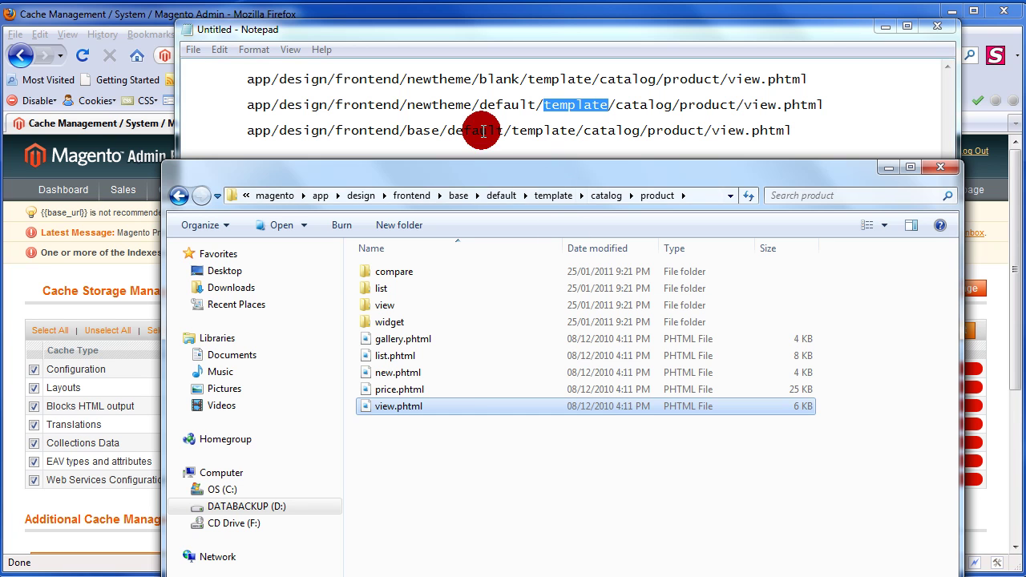
pyautogui.moveTo(691, 173); pyautogui.dragTo(708, 158)
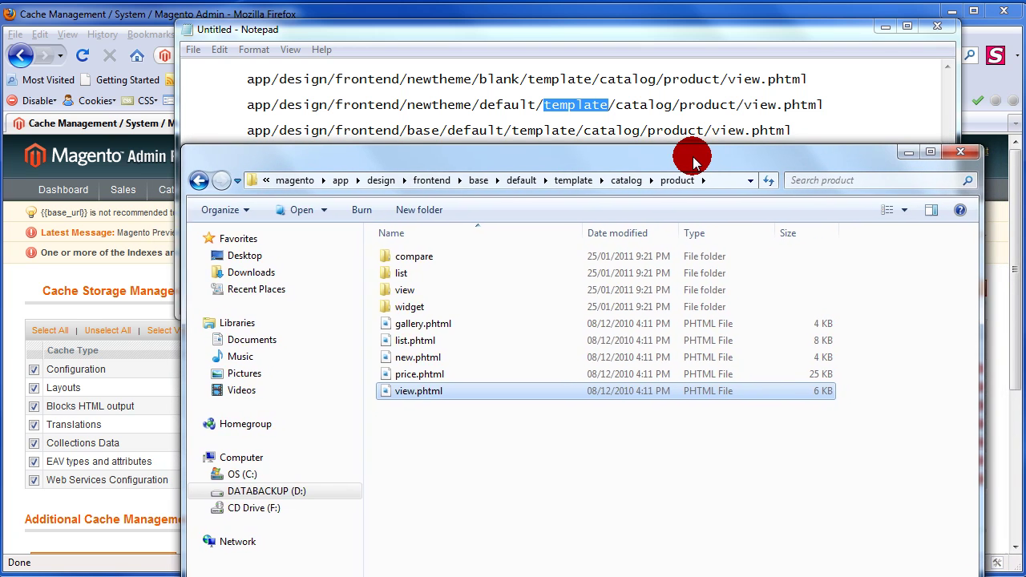
pyautogui.click(413, 398)
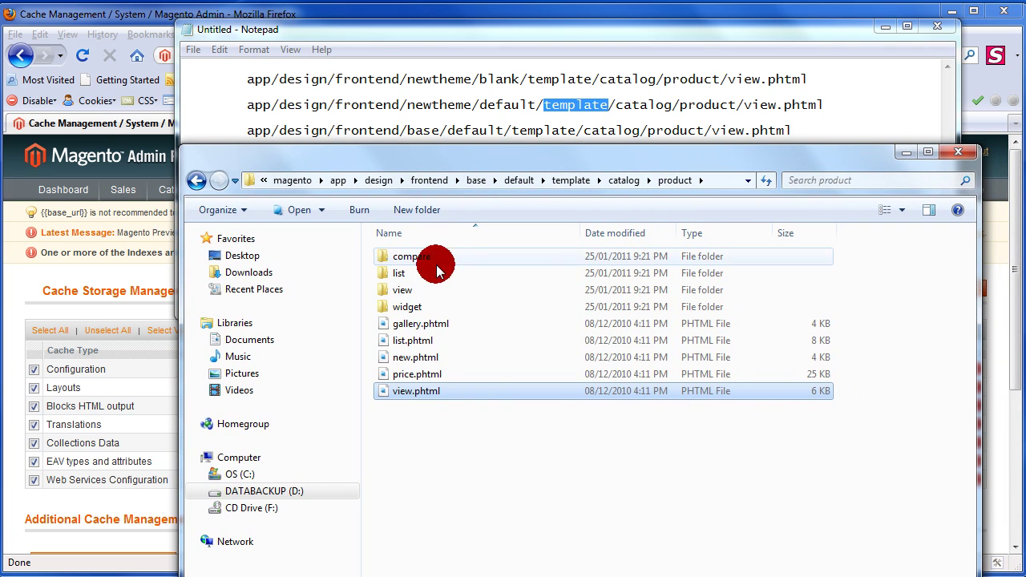
# - Go back up to the catalog folder, then minimize Explorer and Notepad to reveal Cache Management
pyautogui.click(196, 179)
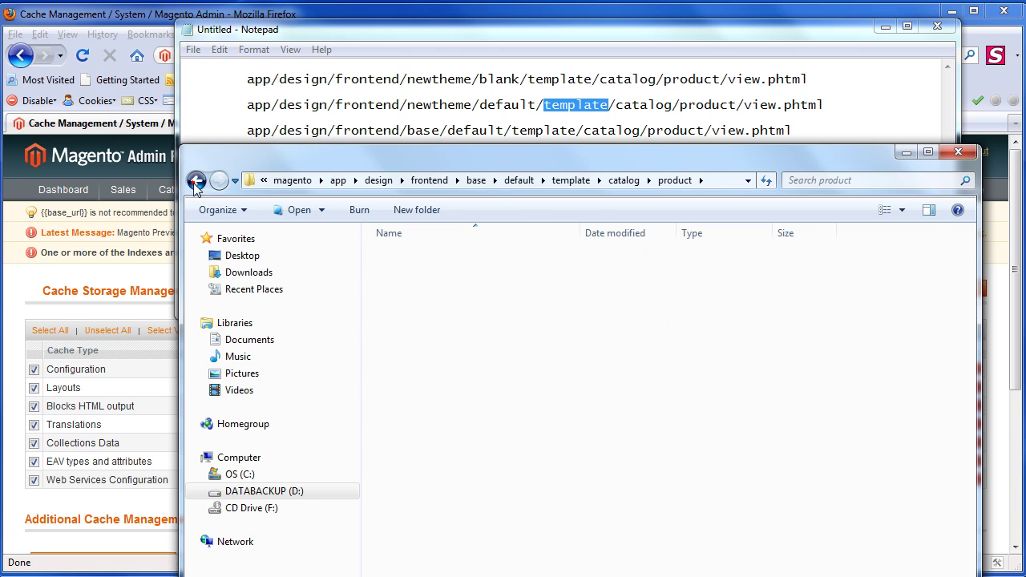
pyautogui.click(907, 152)
pyautogui.click(886, 29)
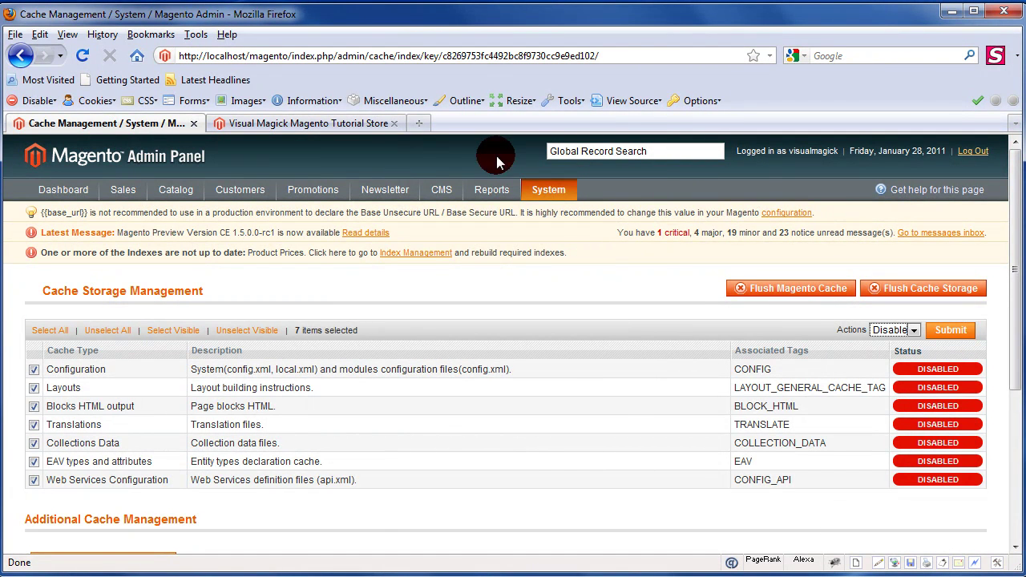
# - Open System > Design and sign back in with the admin password to see the default/default record
pyautogui.moveTo(539, 198)
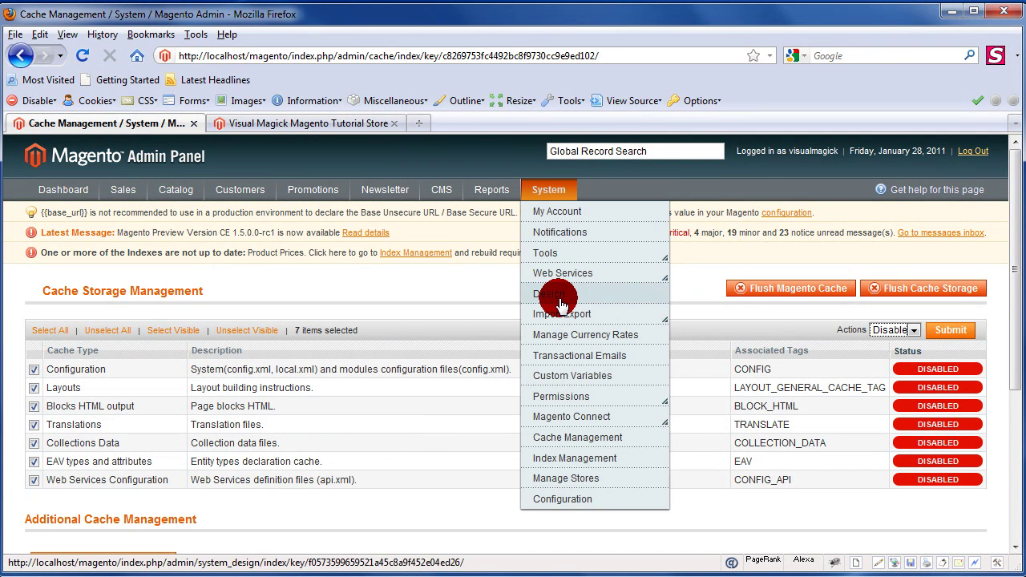
pyautogui.click(645, 349)
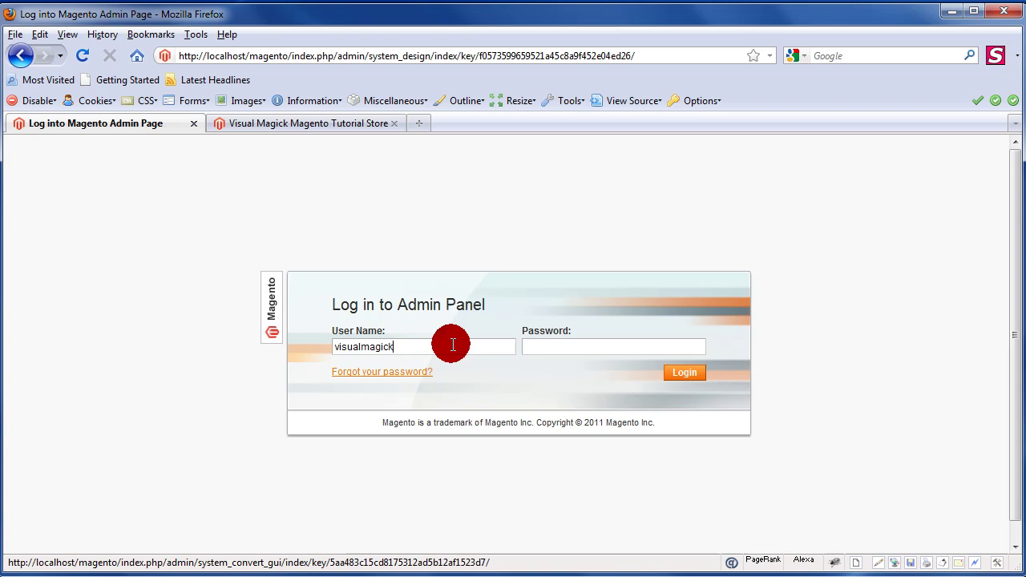
pyautogui.click(537, 347)
pyautogui.write('**')
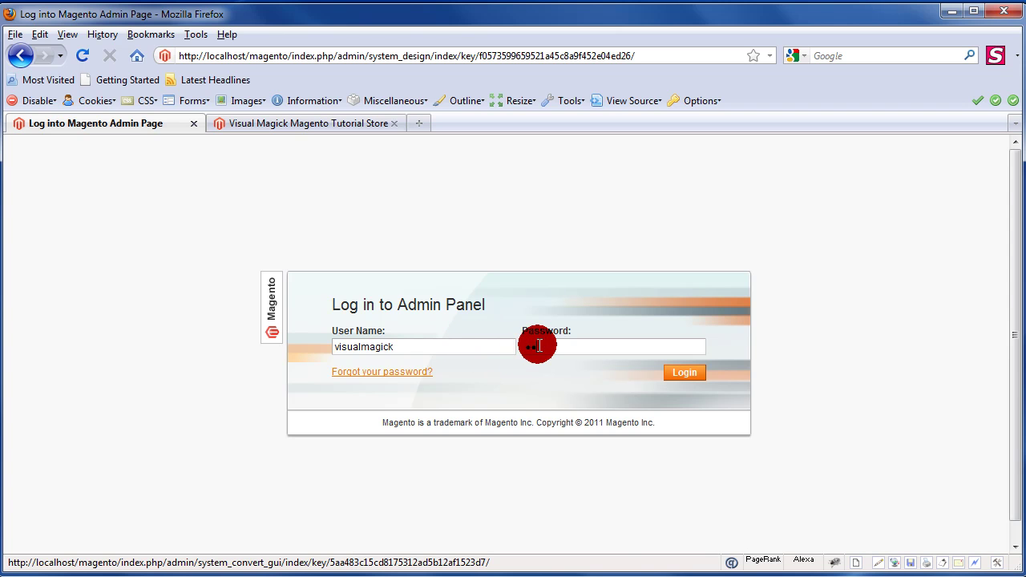
pyautogui.write('******')
pyautogui.press('Return')
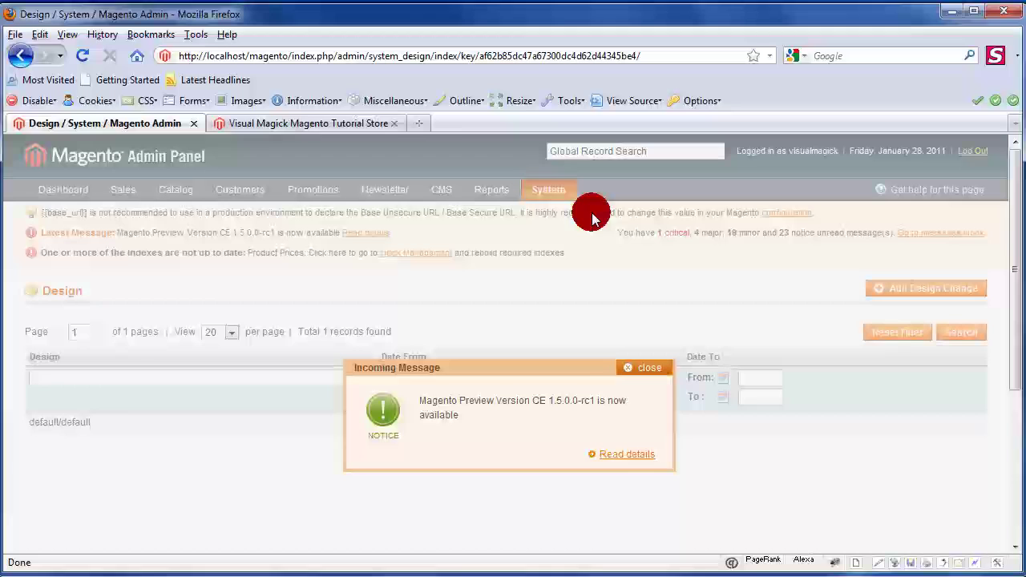
pyautogui.click(632, 366)
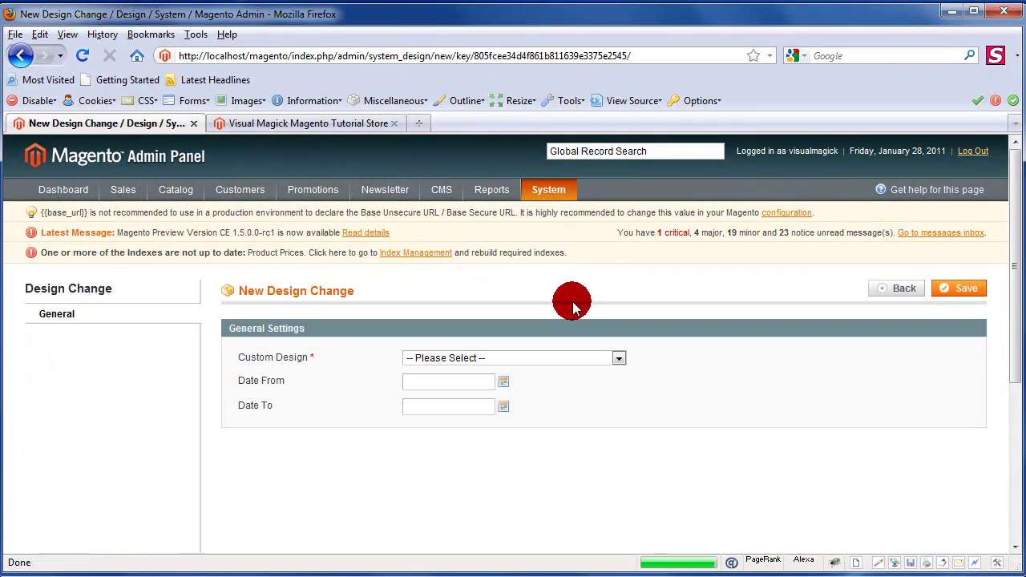
pyautogui.click(618, 357)
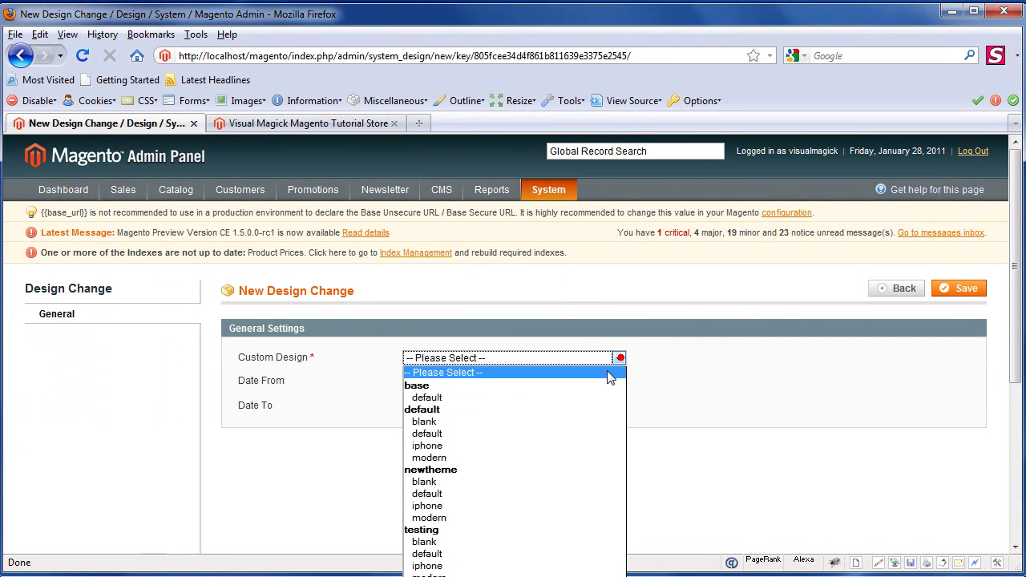
pyautogui.click(451, 519)
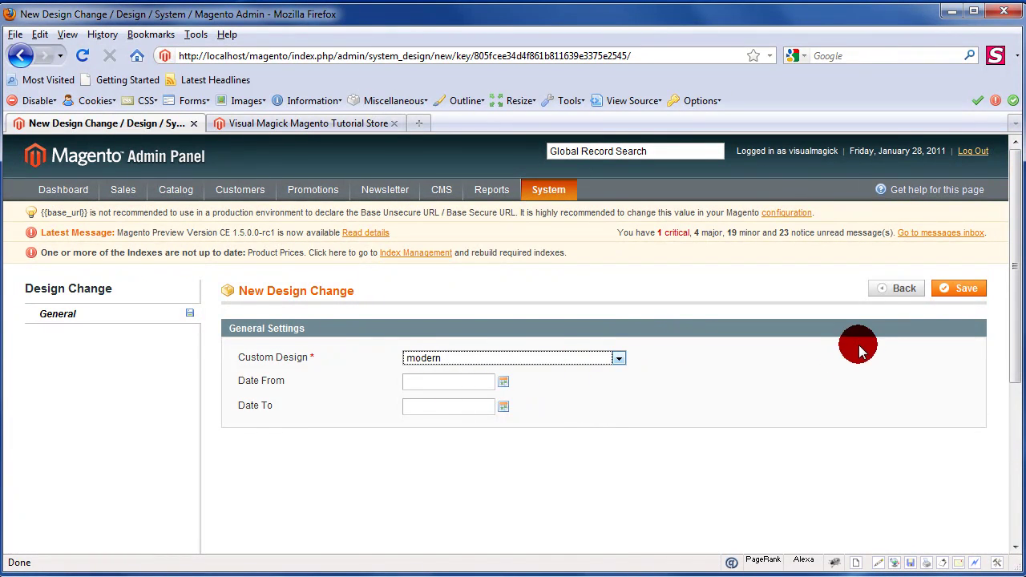
pyautogui.click(966, 290)
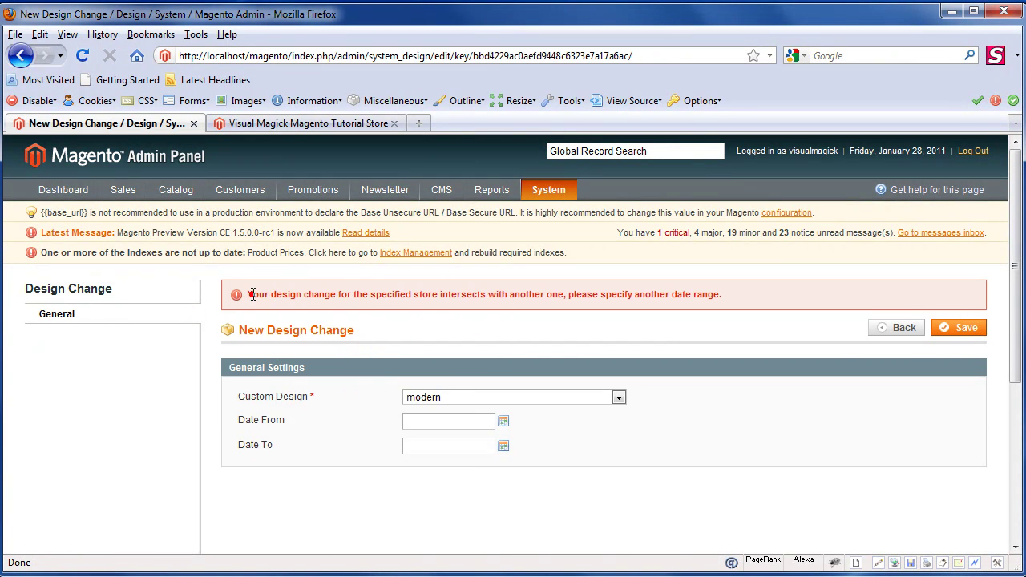
pyautogui.moveTo(410, 294); pyautogui.dragTo(639, 311)
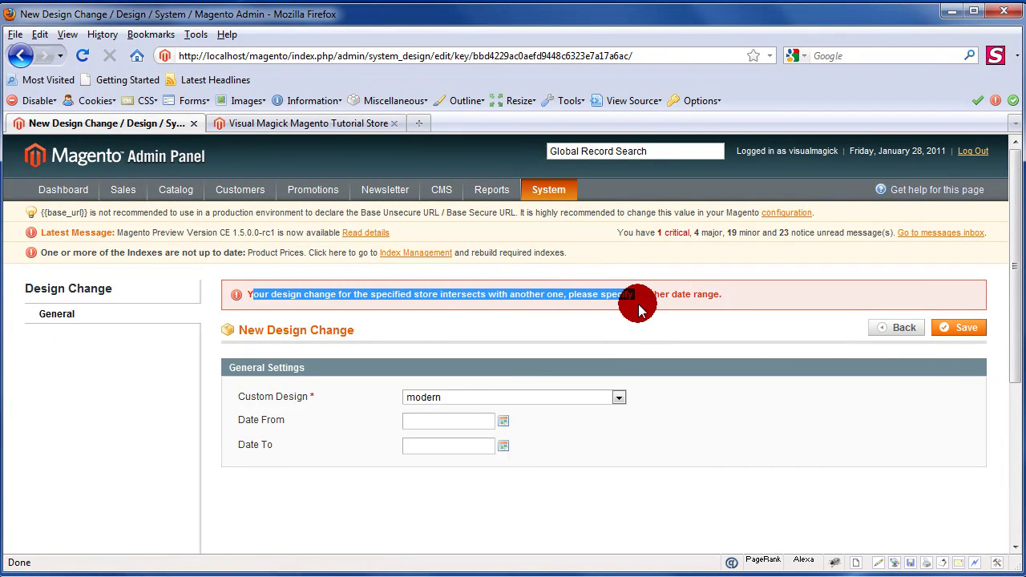
pyautogui.moveTo(736, 311); pyautogui.dragTo(739, 311)
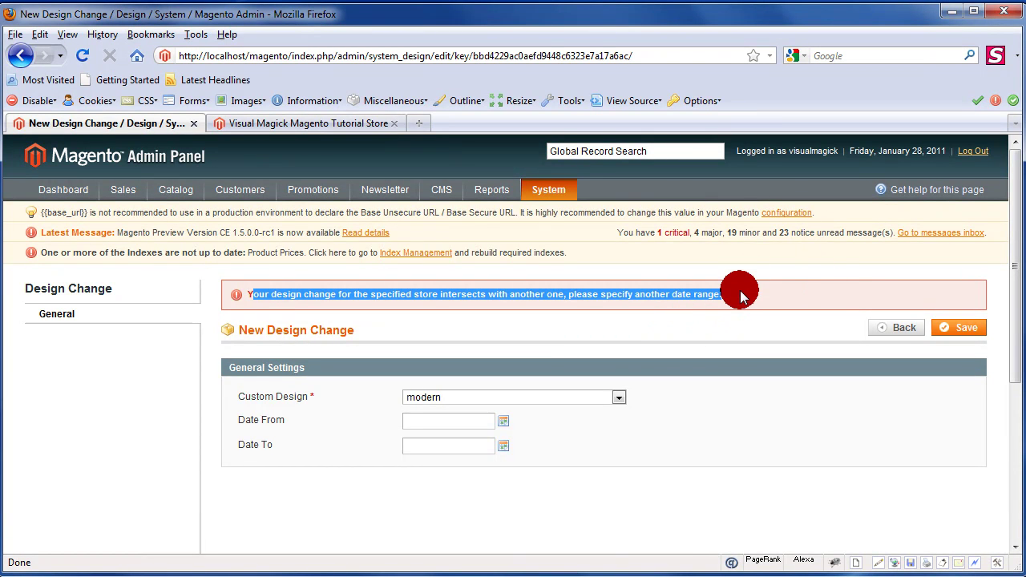
pyautogui.click(906, 328)
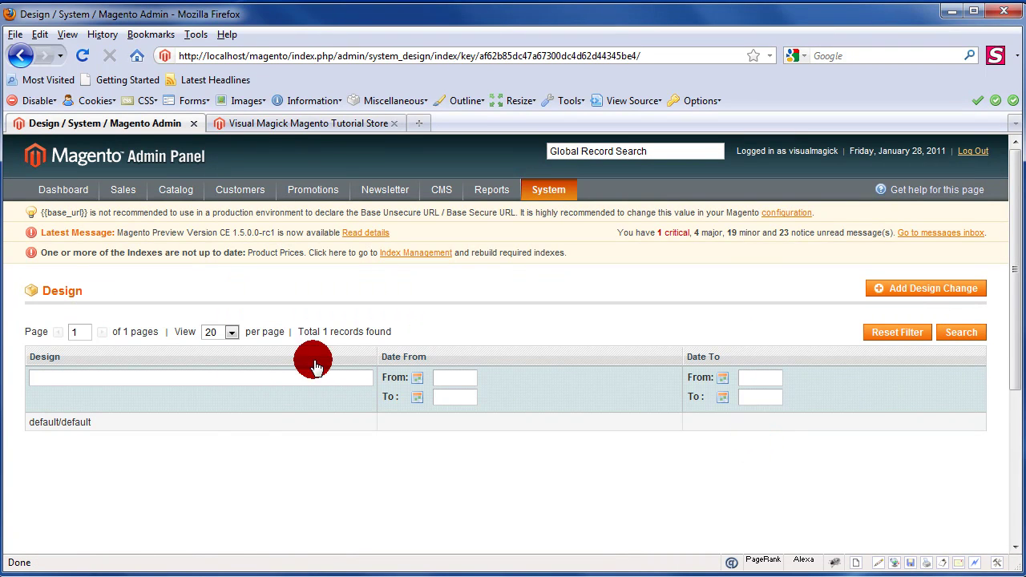
# - Change the default/default design record's Custom Design to modern and save it
pyautogui.click(58, 425)
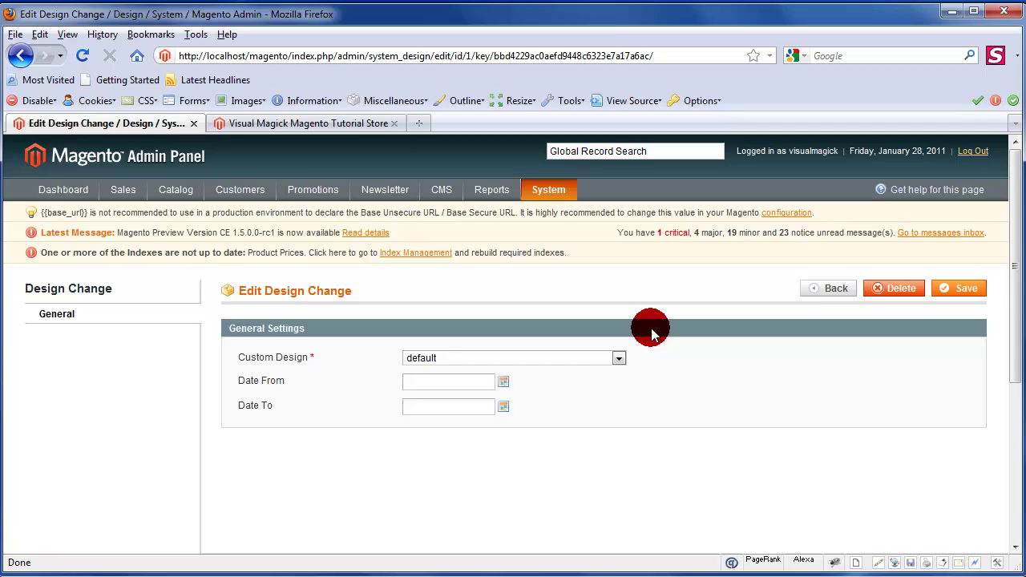
pyautogui.click(615, 358)
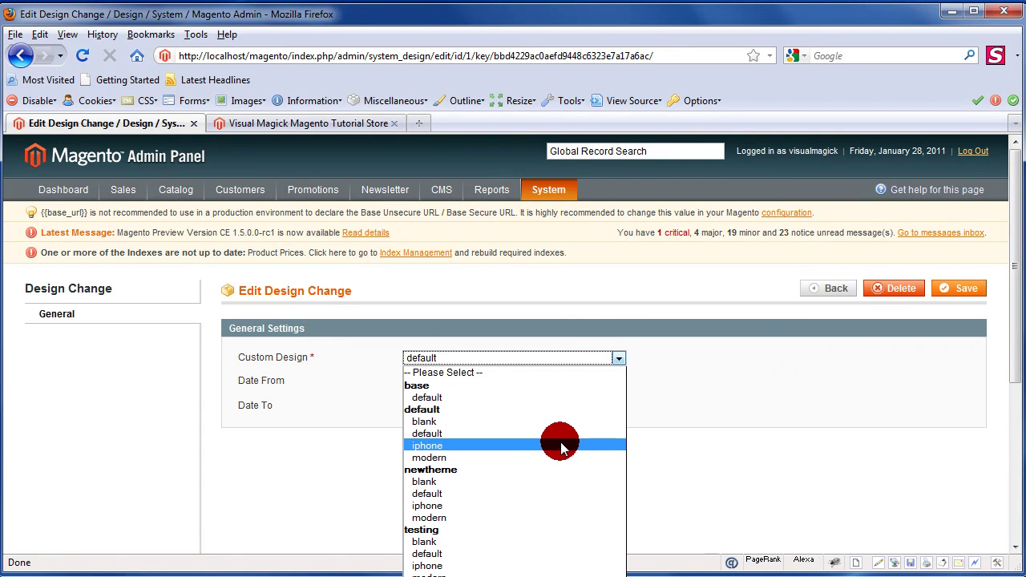
pyautogui.click(497, 458)
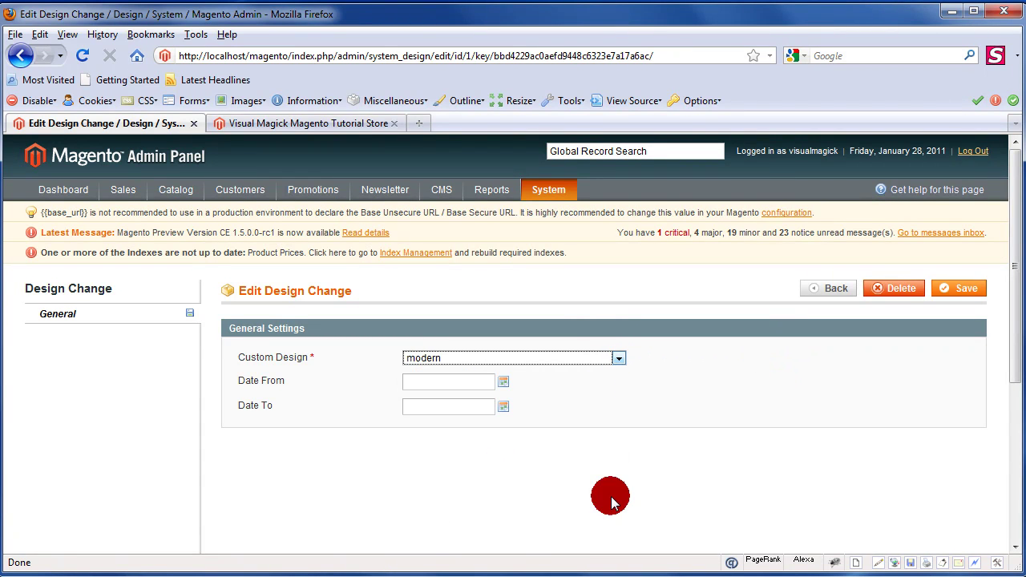
pyautogui.click(968, 290)
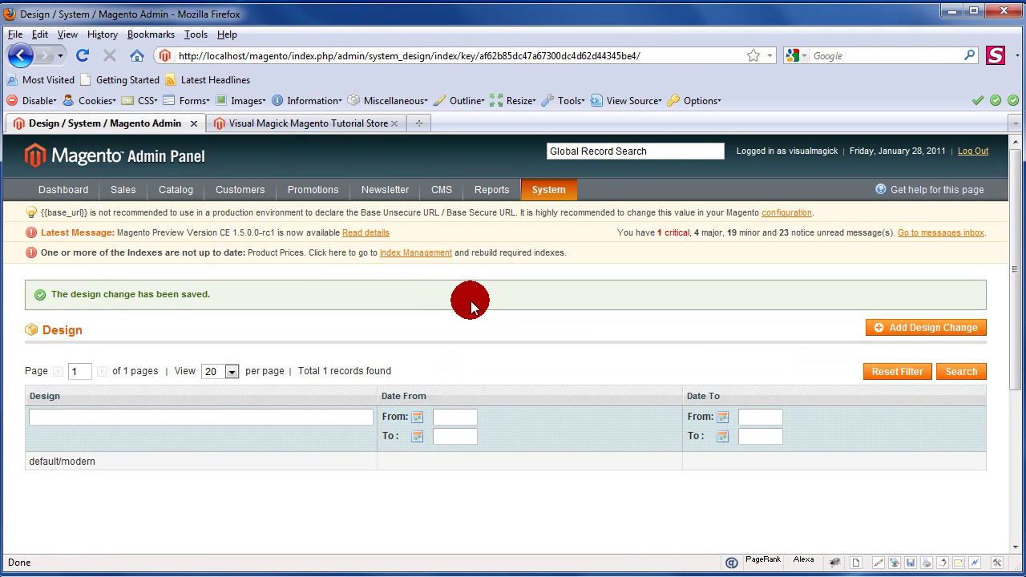
# - Reload the Magento Tutorial Store storefront tab and scroll through its new modern-theme layout
pyautogui.click(341, 124)
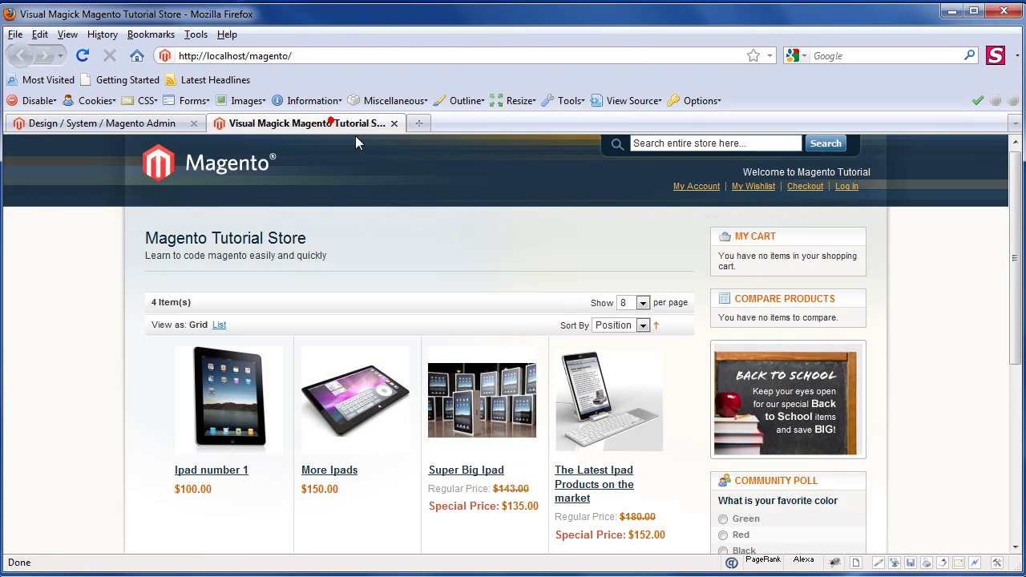
pyautogui.click(84, 55)
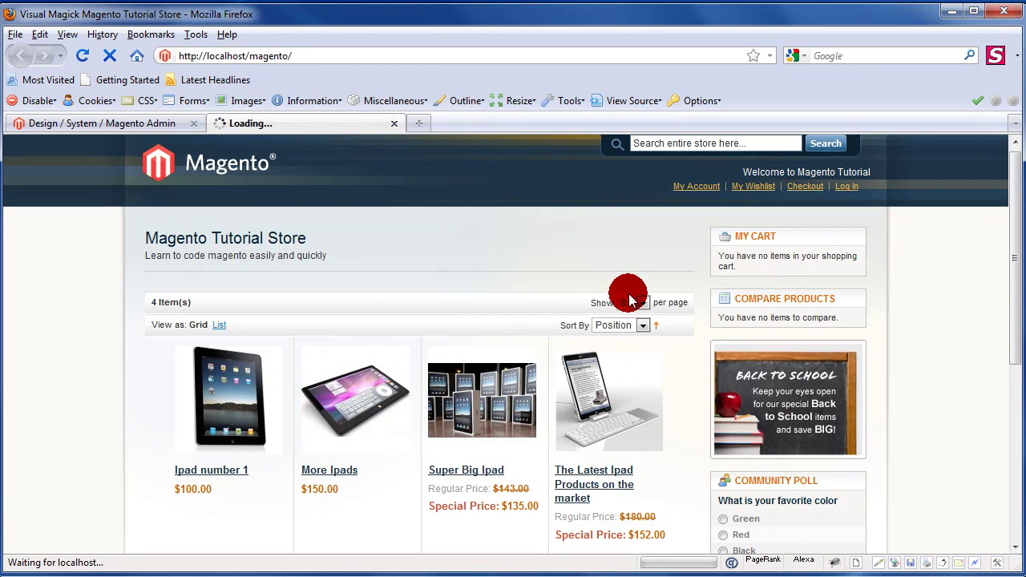
pyautogui.scroll(-3, 917, 268)
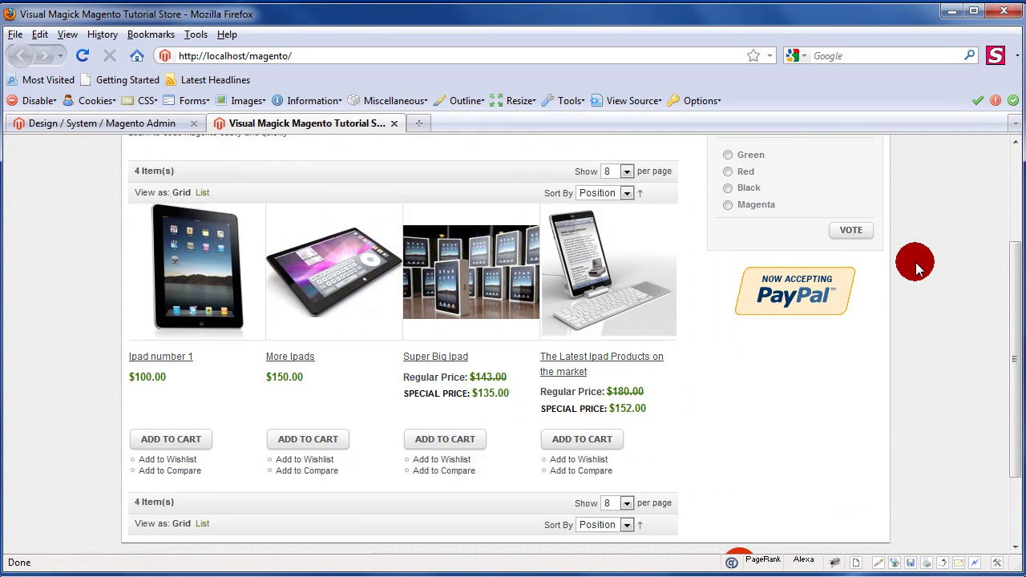
pyautogui.scroll(-3, 918, 268)
pyautogui.scroll(5, 917, 268)
pyautogui.scroll(-5, 917, 268)
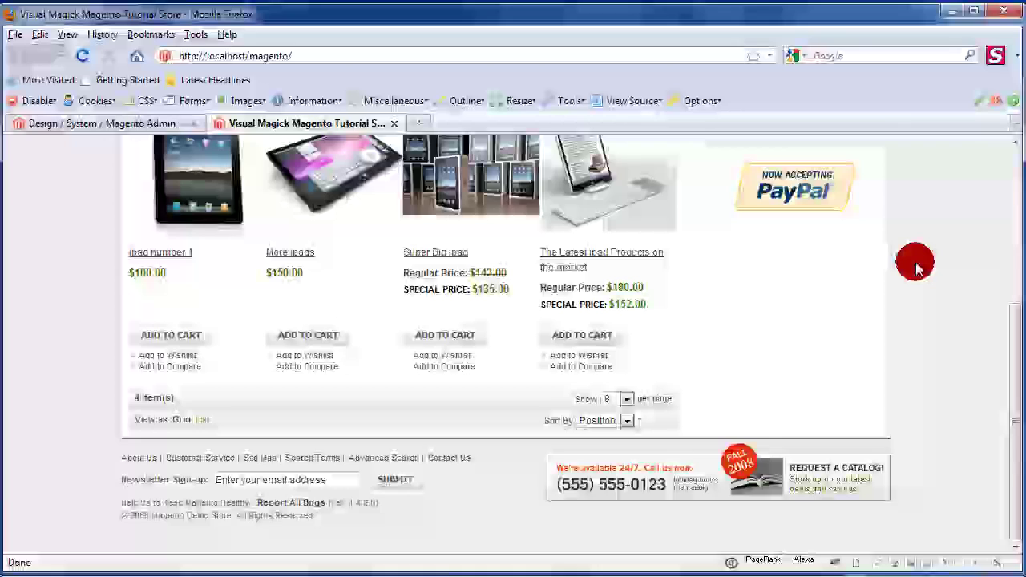
pyautogui.scroll(5, 918, 268)
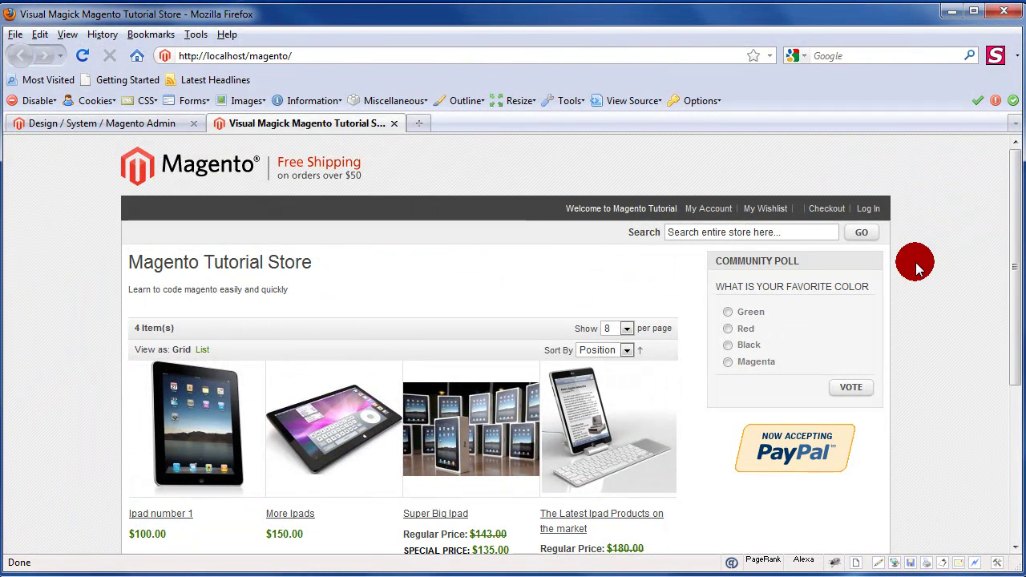